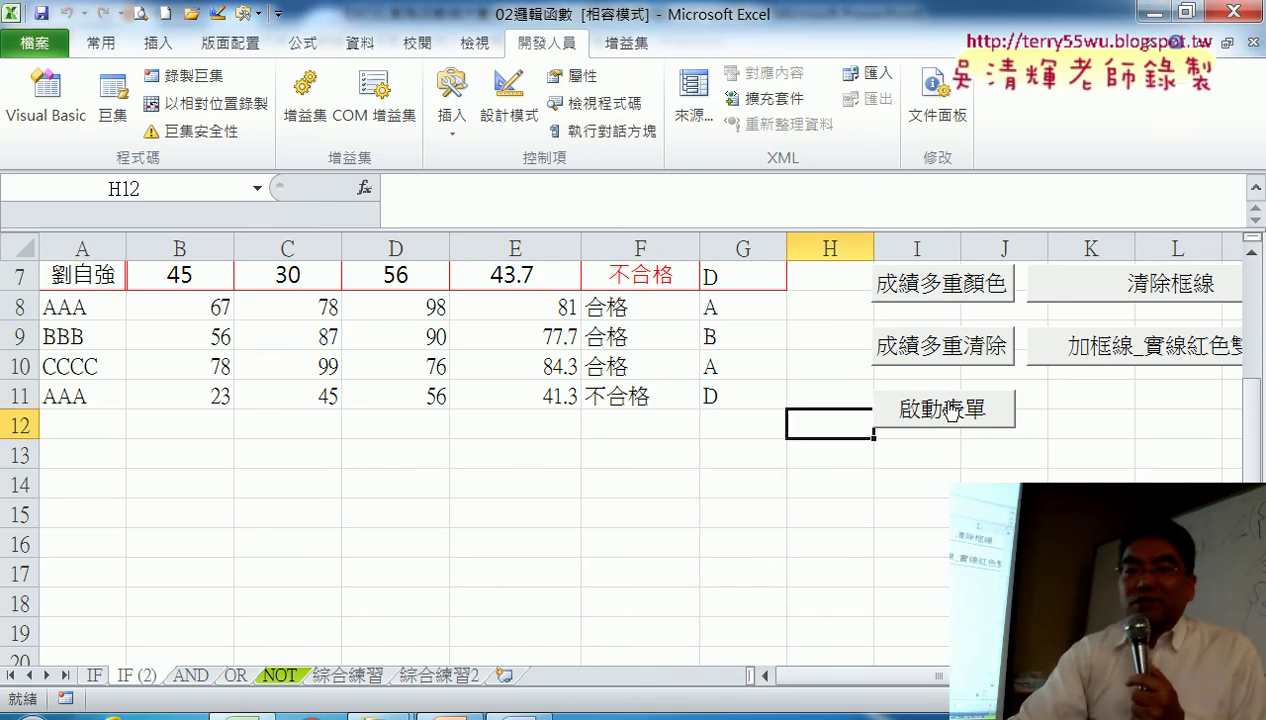
Launch the 成績系統 score form and start entering student BBB's name.
click(946, 410)
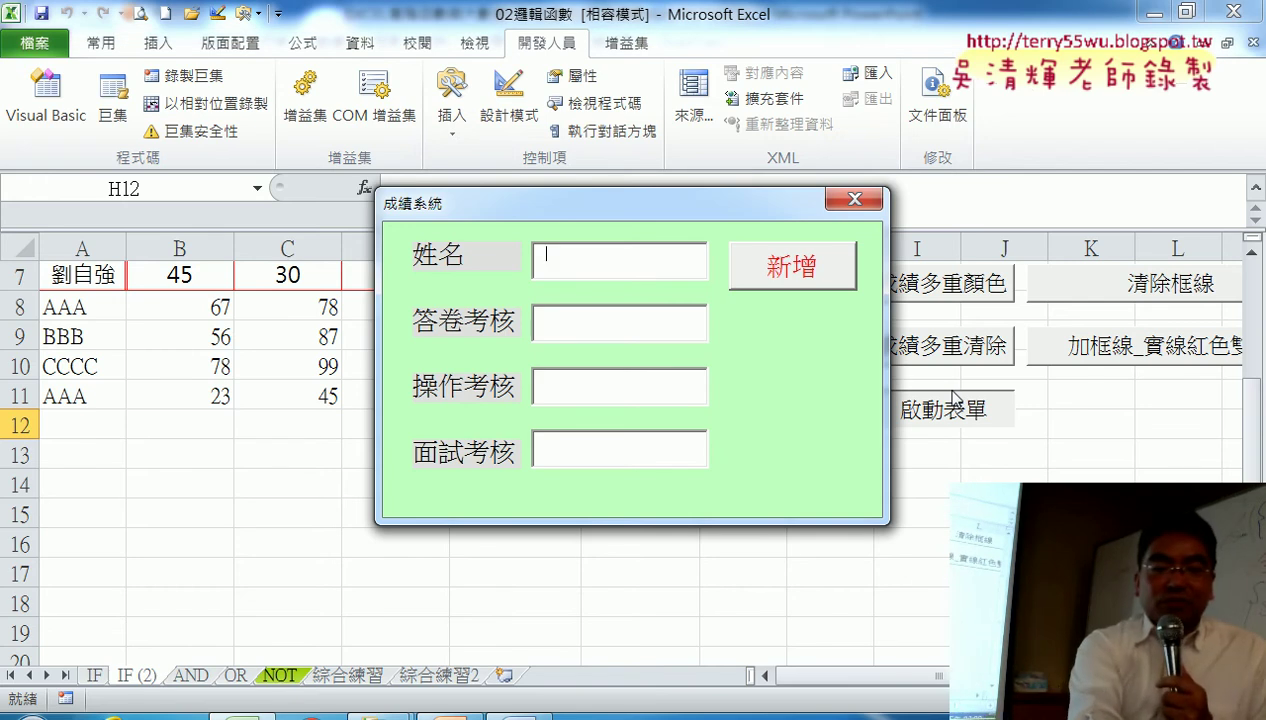
text(BBB)
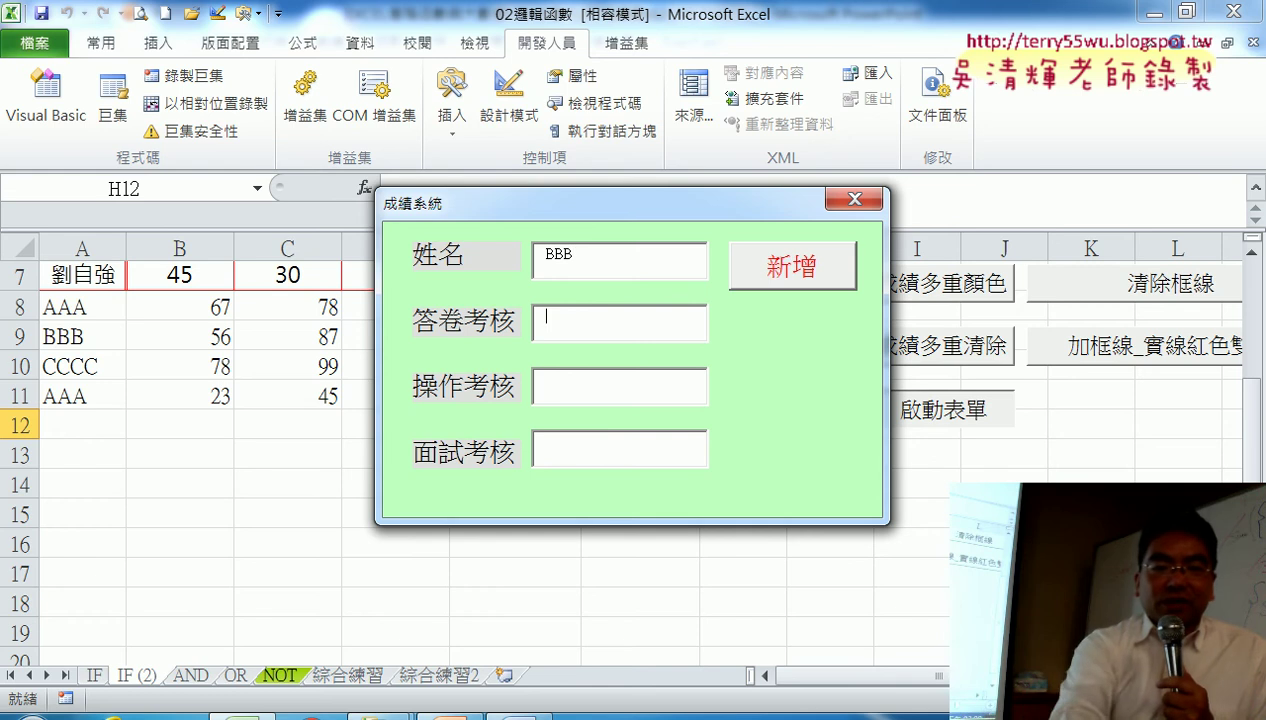
text(67)
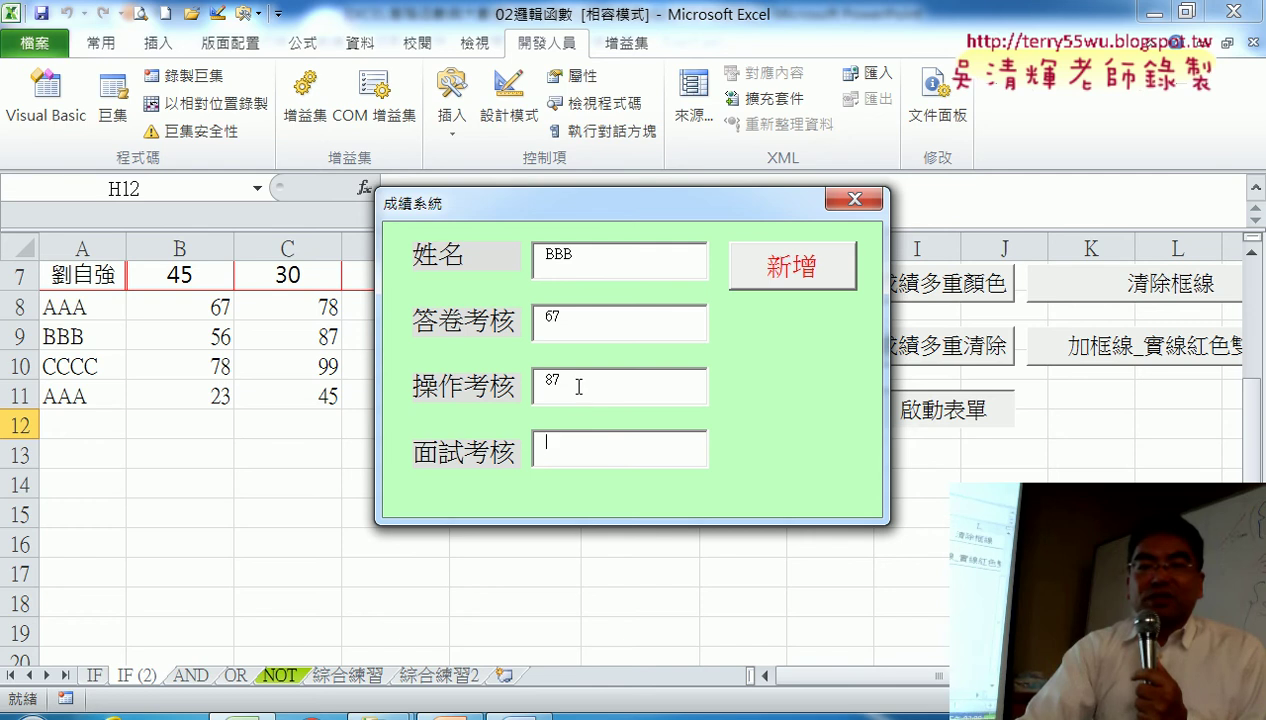
click(790, 272)
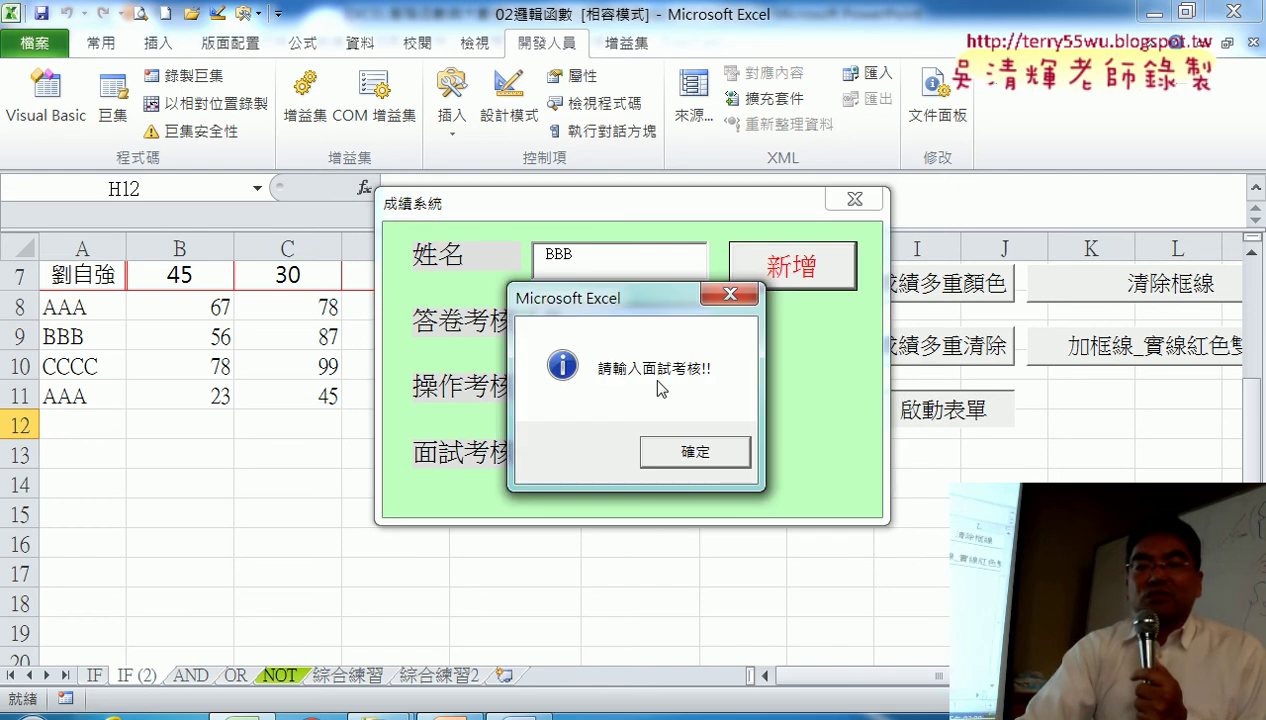
drag(645, 298, 866, 258)
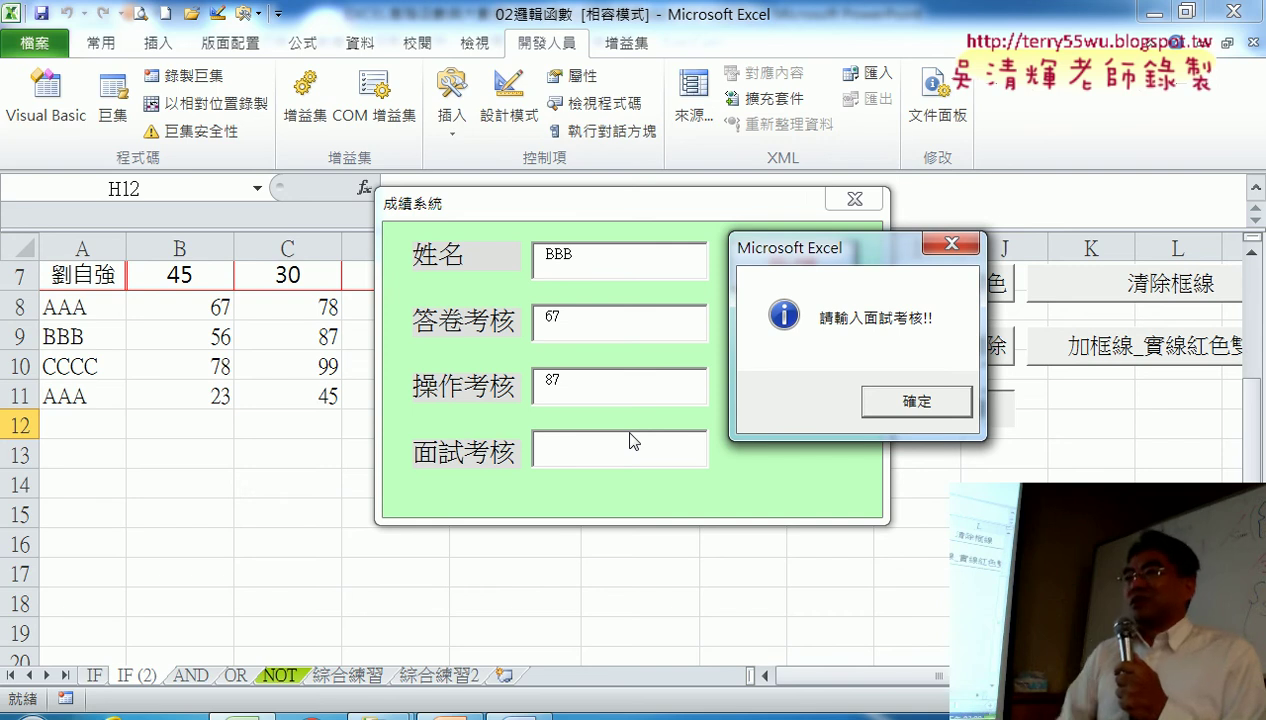
click(916, 402)
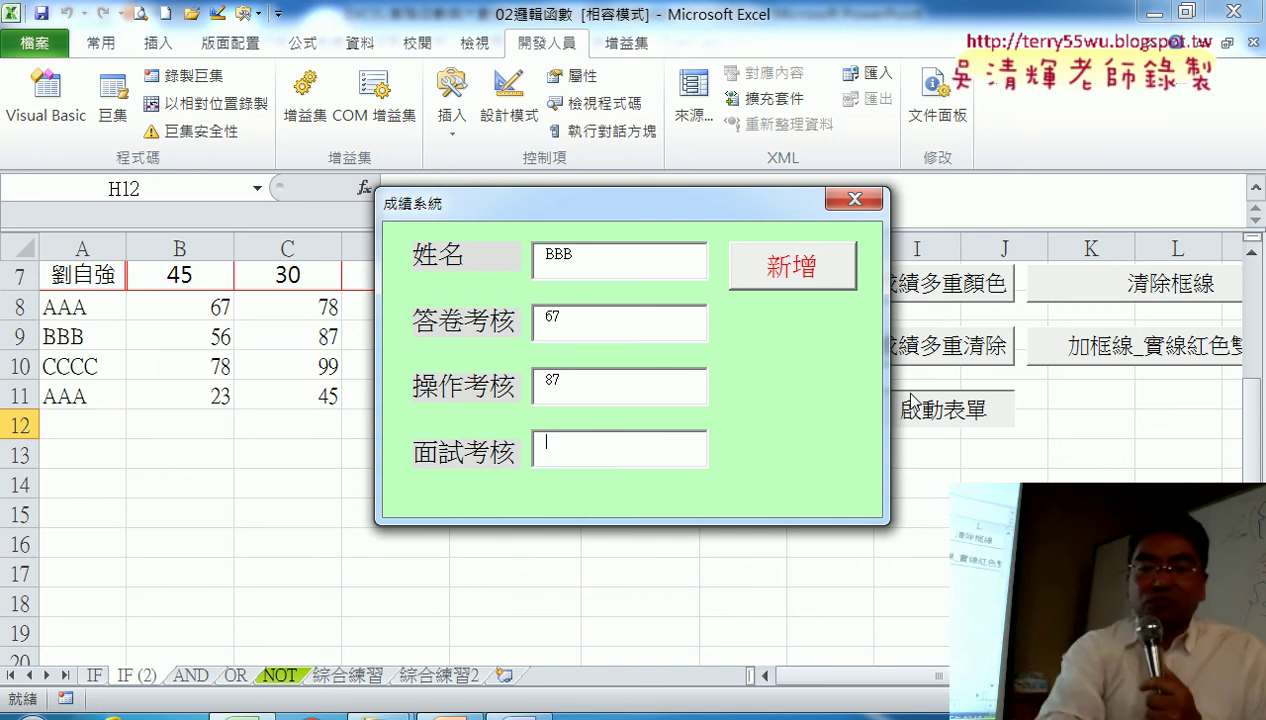
Submit AAA as the 面試考核 score, get the 請輸入數字!! rejection, and switch to the lecture slides.
text(65)
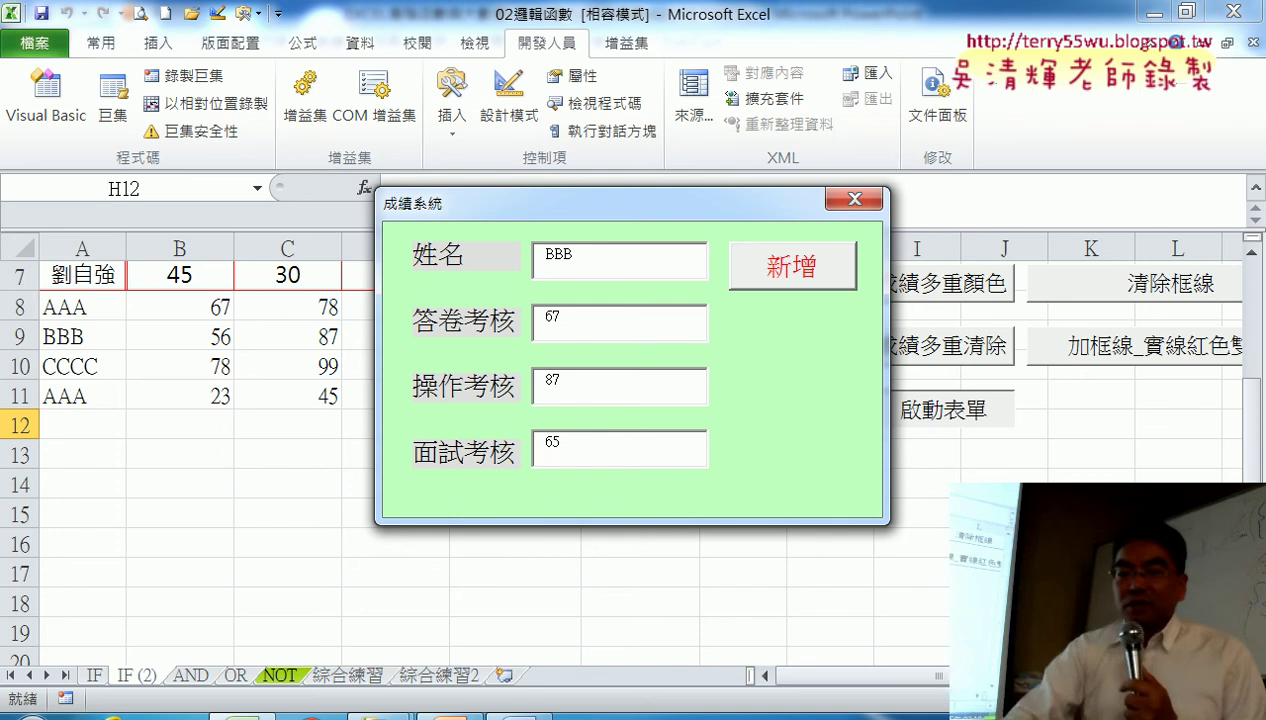
key(BackSpace)
text(1)
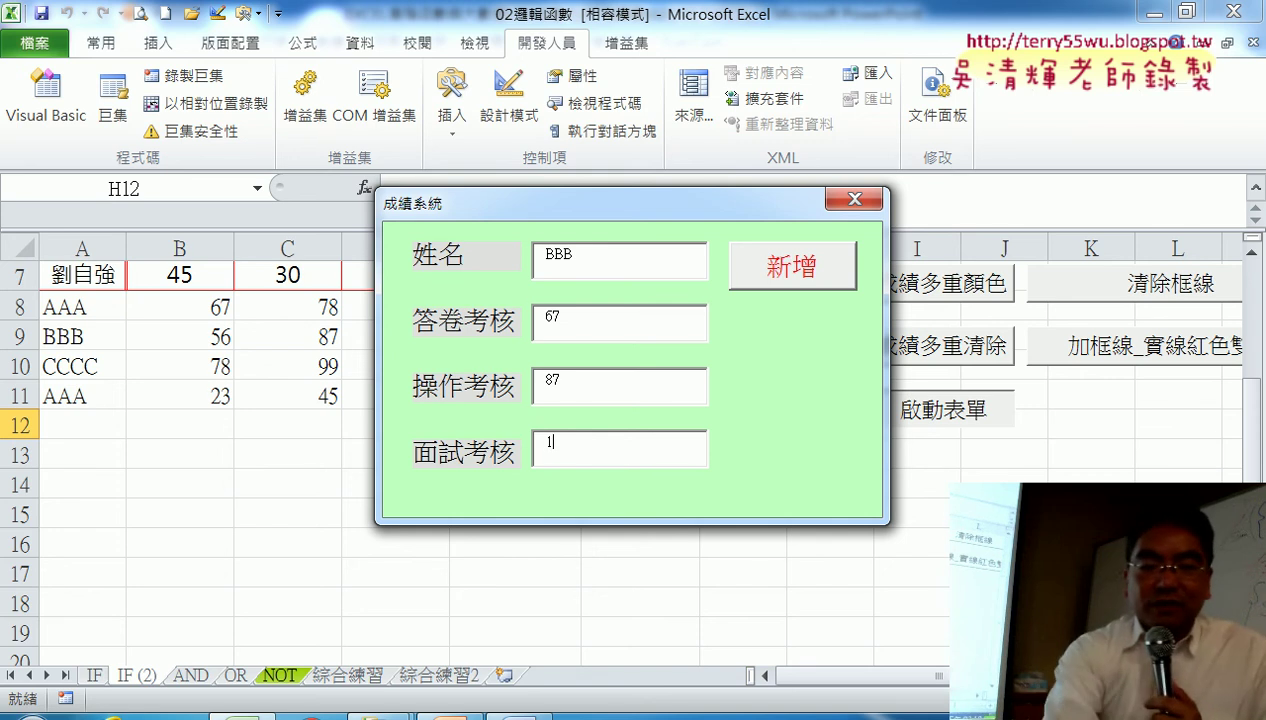
text(20)
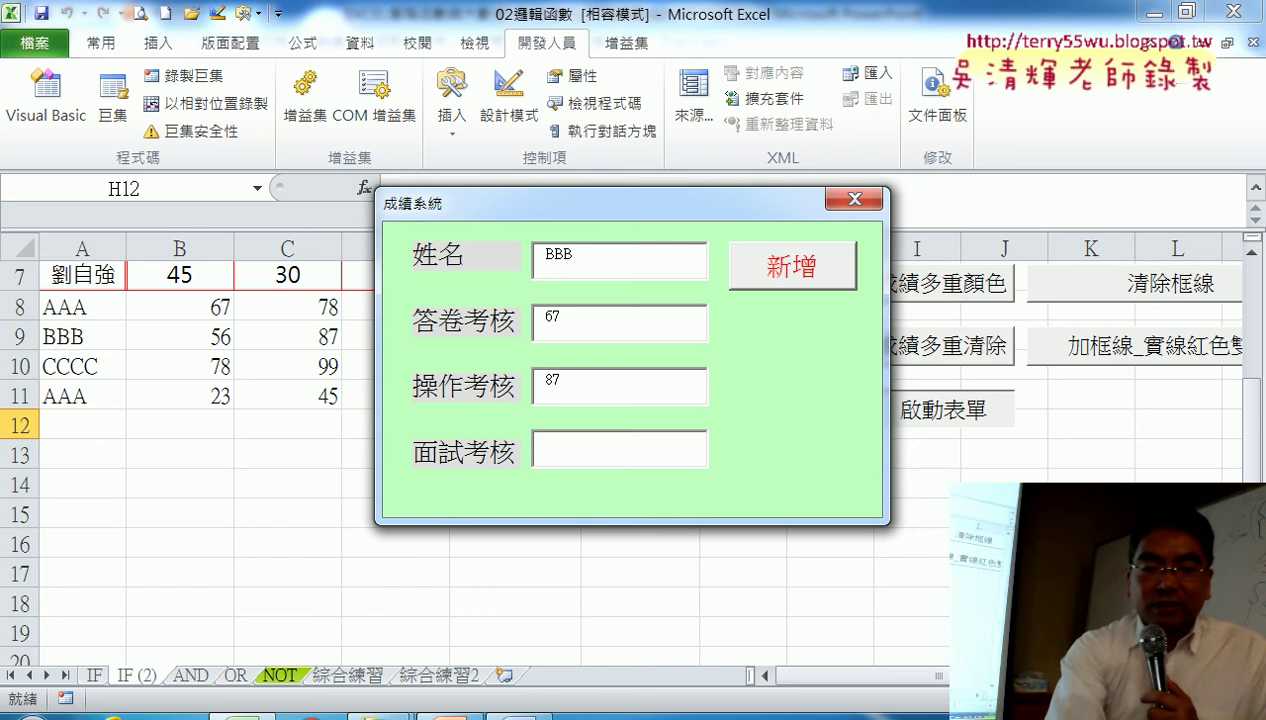
text(AAA)
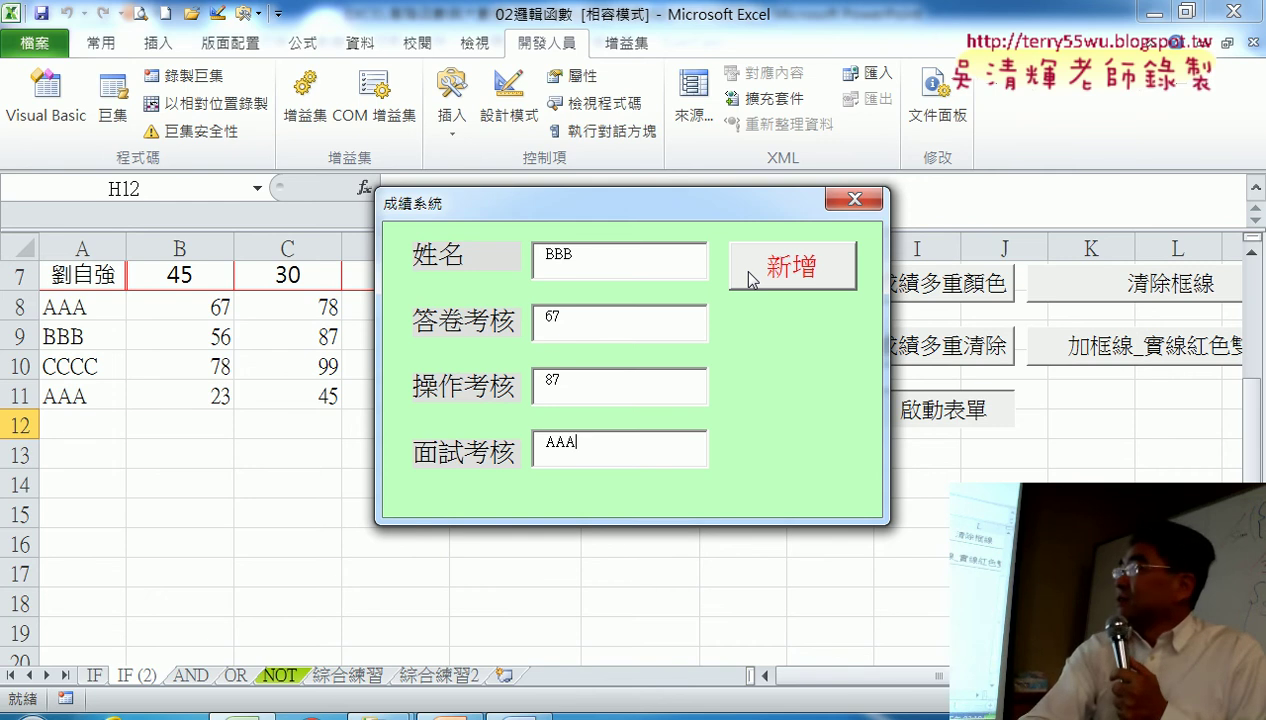
click(791, 270)
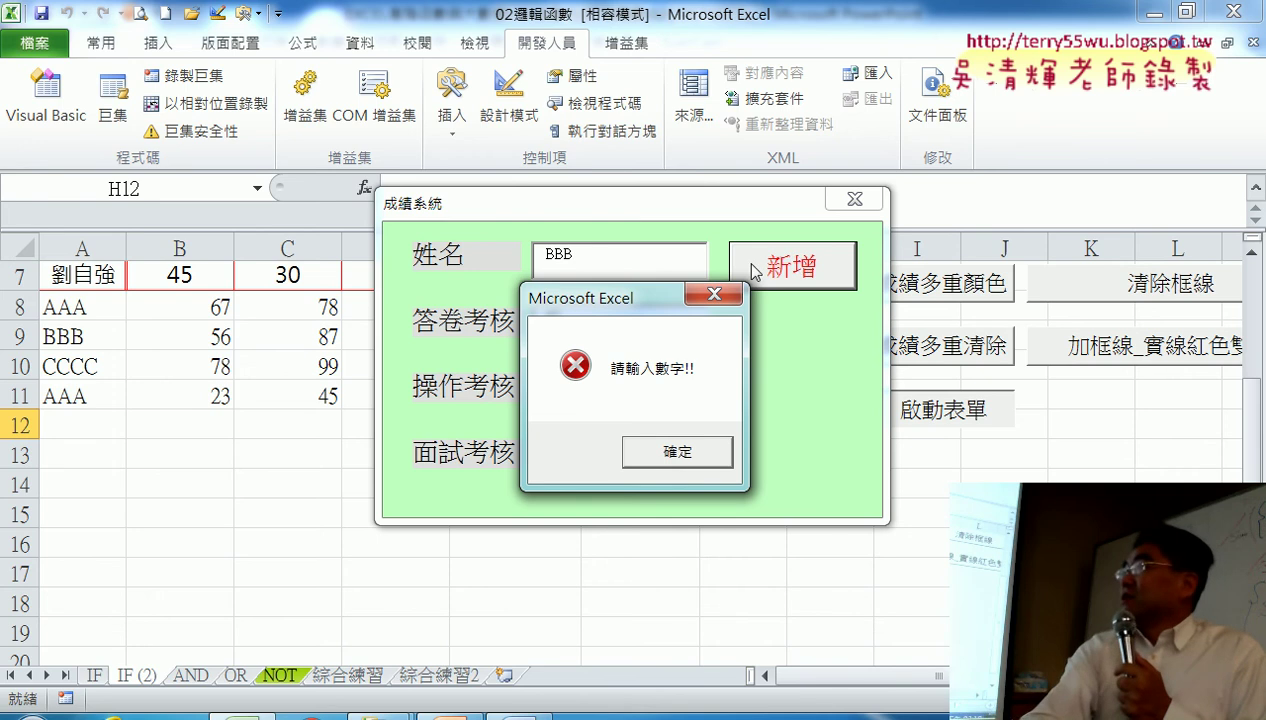
drag(652, 301, 777, 254)
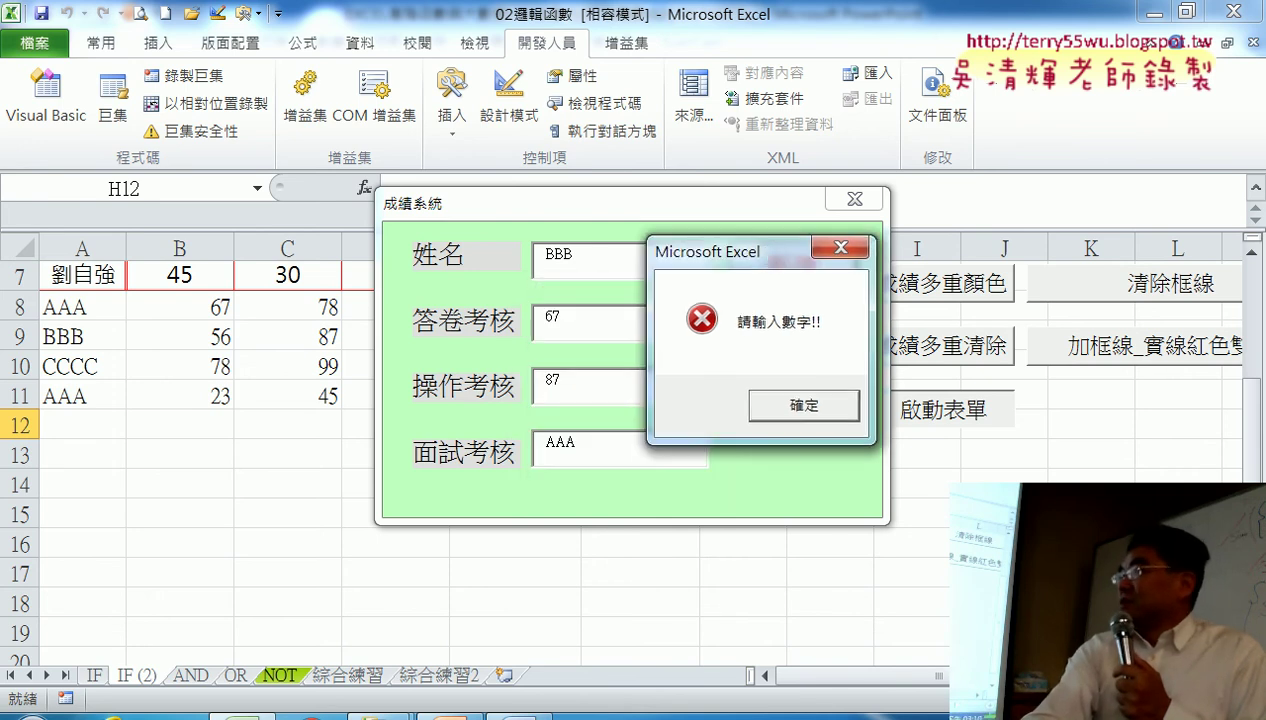
click(443, 714)
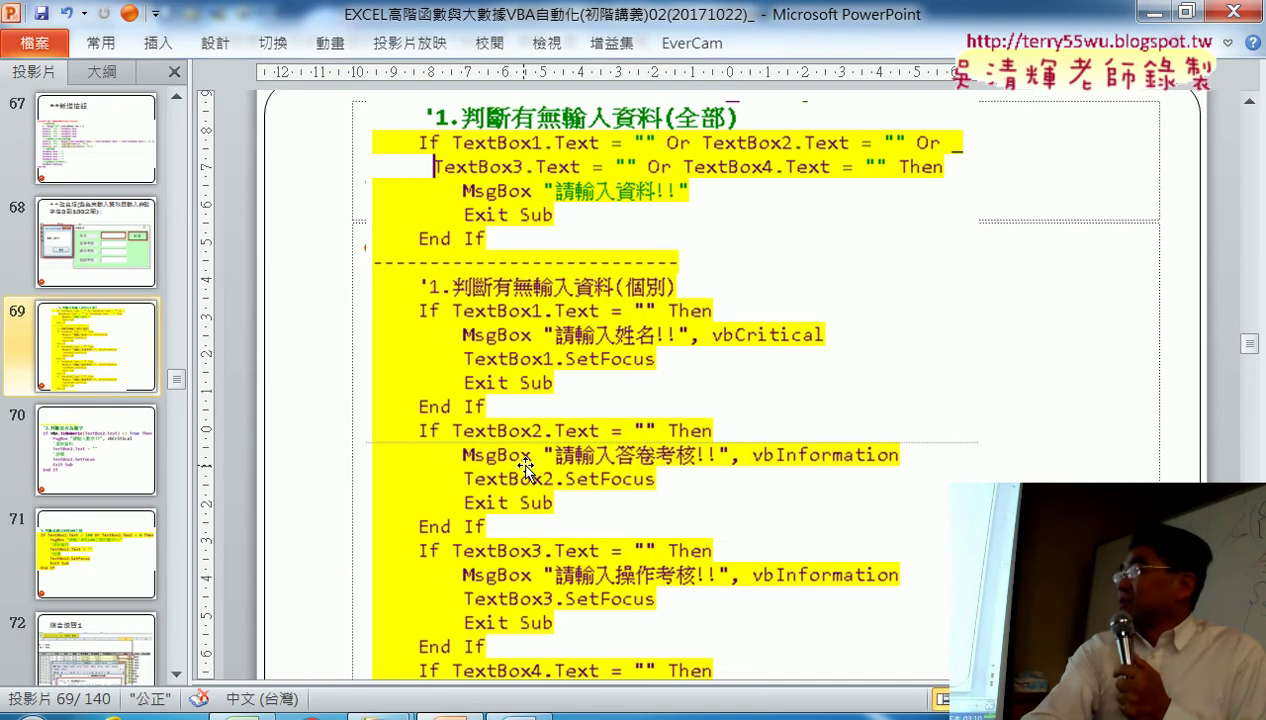
Advance to slide 70's IsNumeric check, then dismiss the 請輸入數字!! error in Excel.
scroll(527, 465, down, 2)
scroll(527, 465, down, 3)
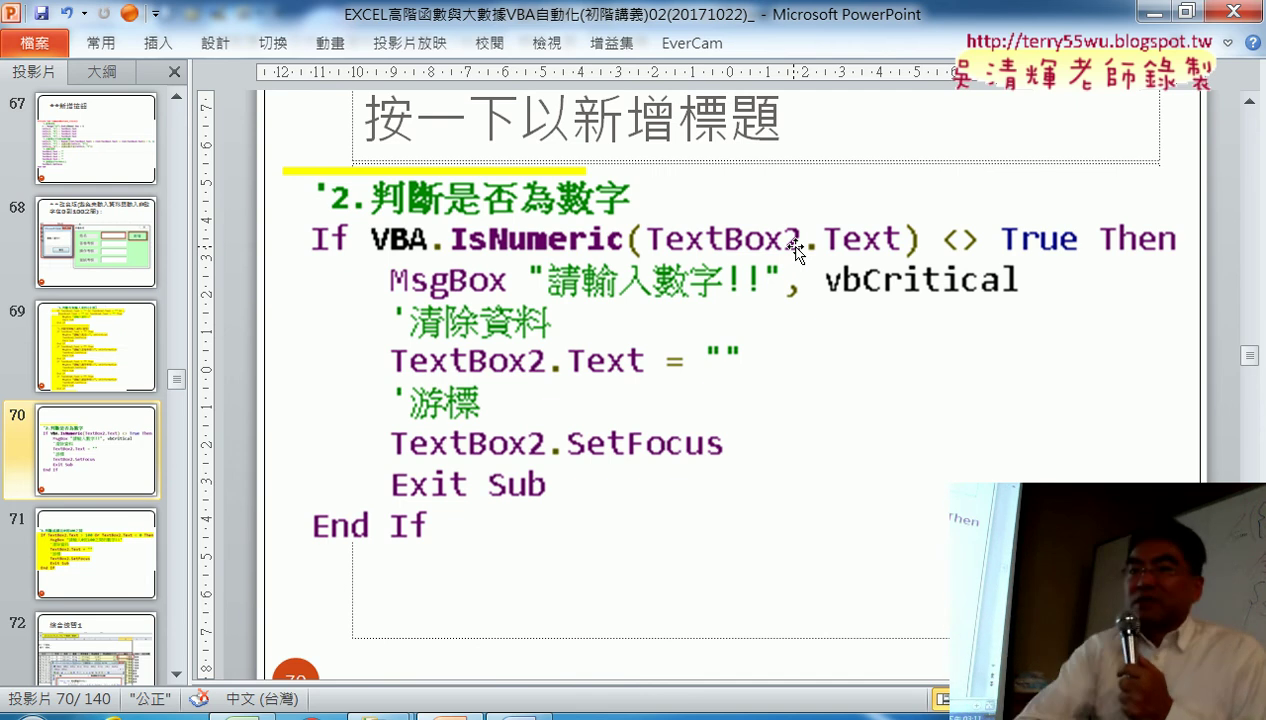
click(1152, 14)
click(809, 417)
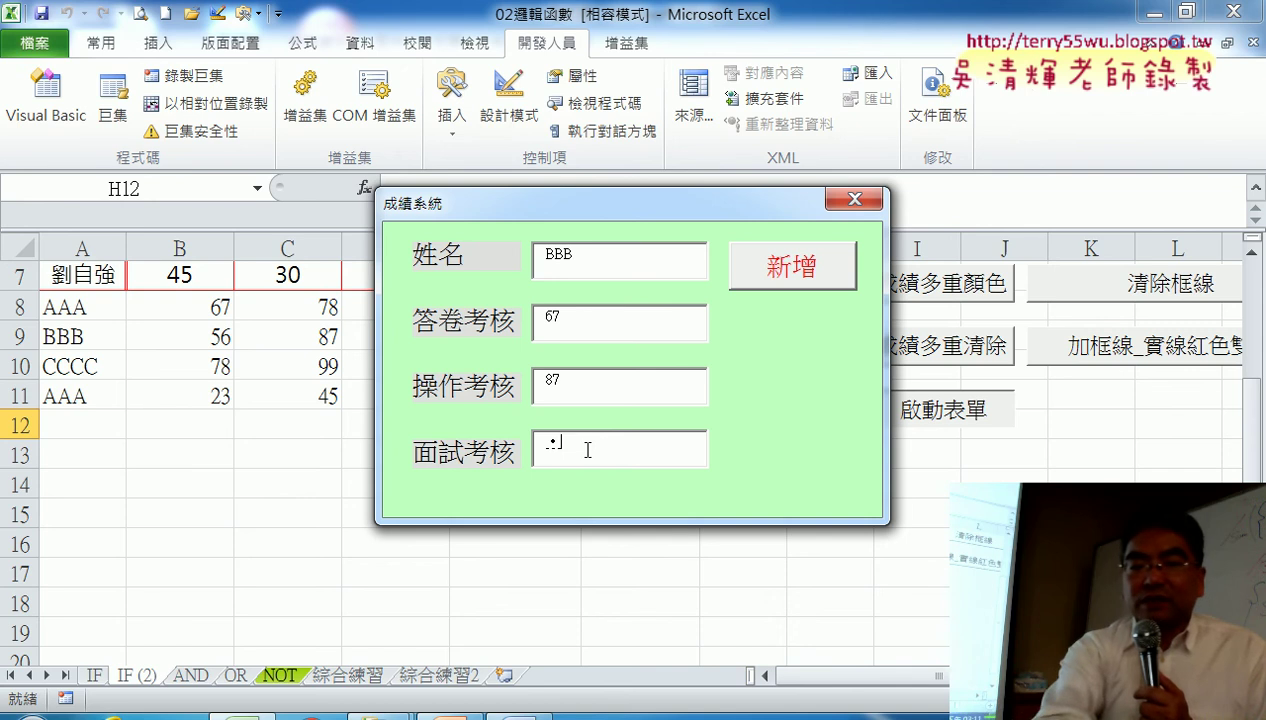
Submit 120 as the 面試考核 score and dismiss the 請輸入0到100之間的數字!! warning.
key(BackSpace)
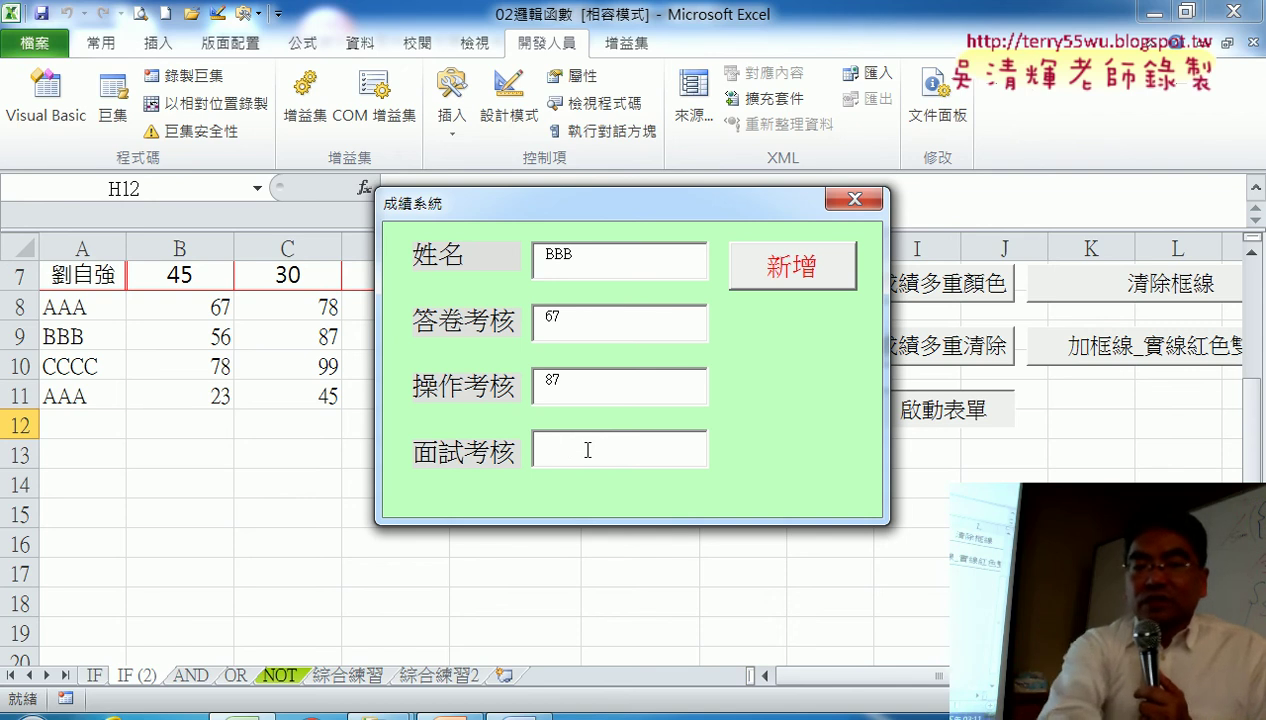
text(120)
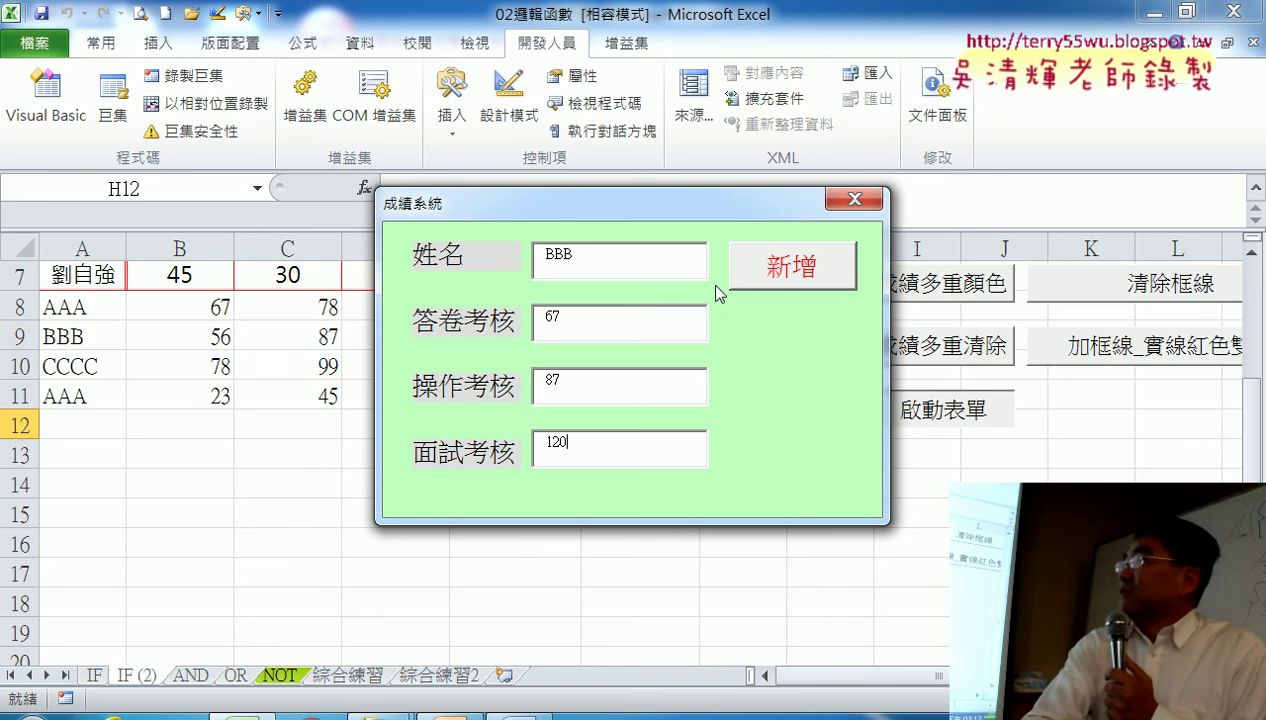
click(773, 278)
drag(623, 317, 766, 269)
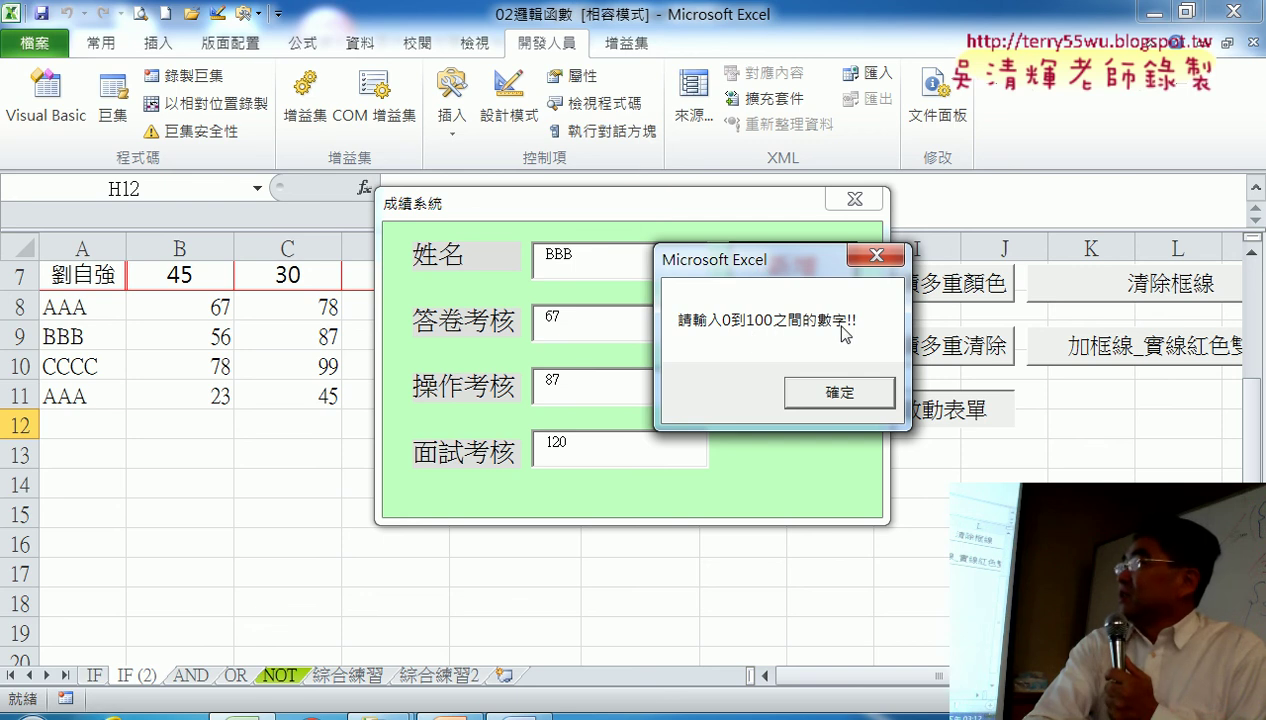
click(837, 410)
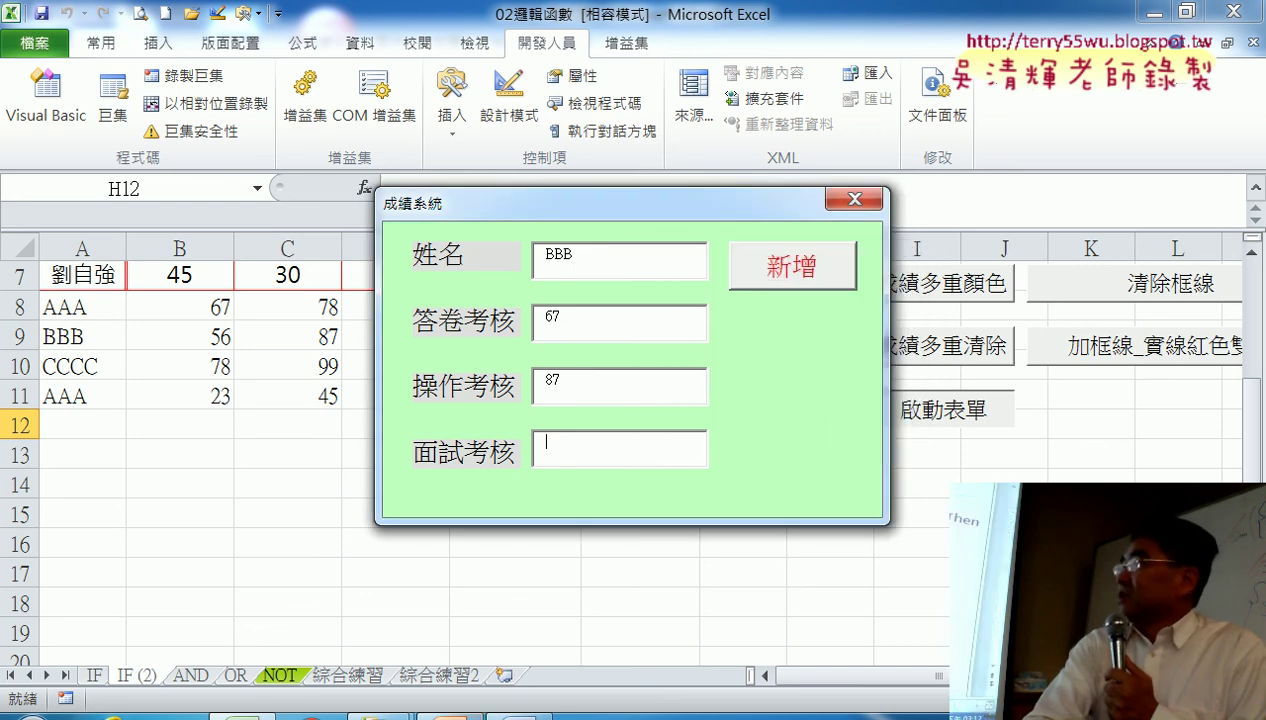
key(alt+Tab)
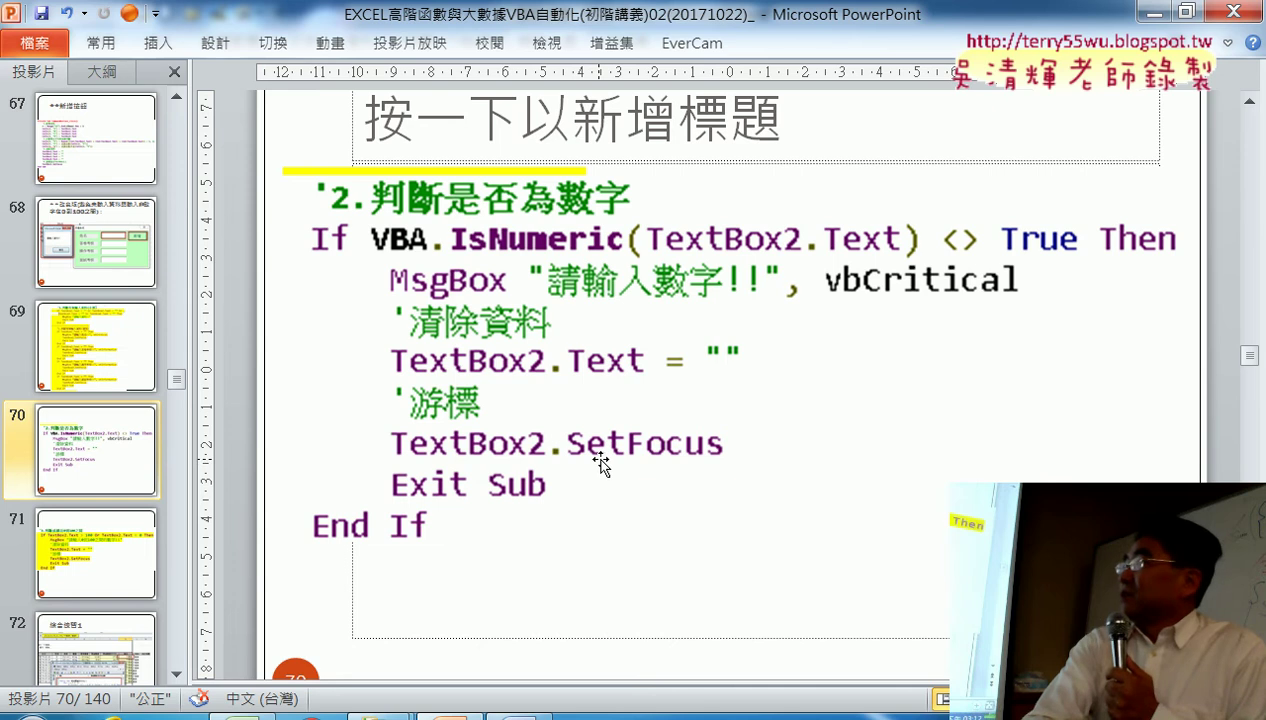
Show slide 71, the code checking TextBox2's score lies between 0 and 100.
scroll(600, 468, down, 1)
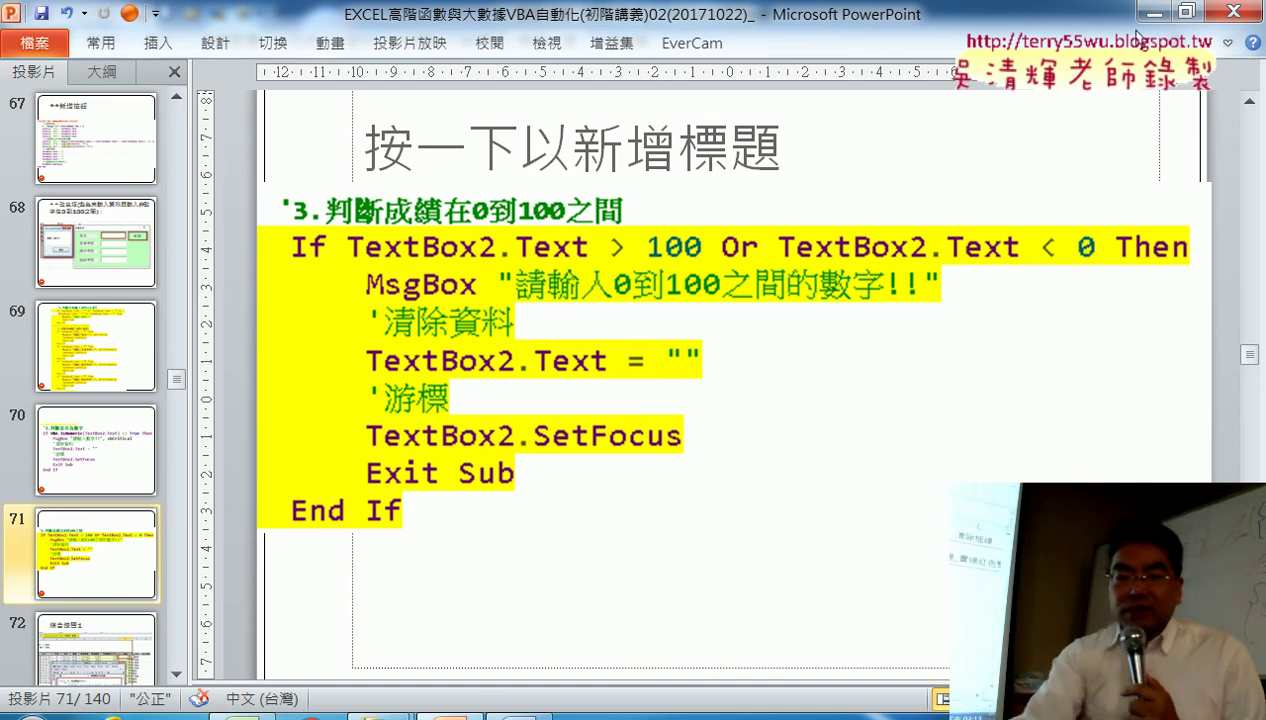
Enter 67 as BBB's 面試考核 score in the Excel form.
key(alt+Tab)
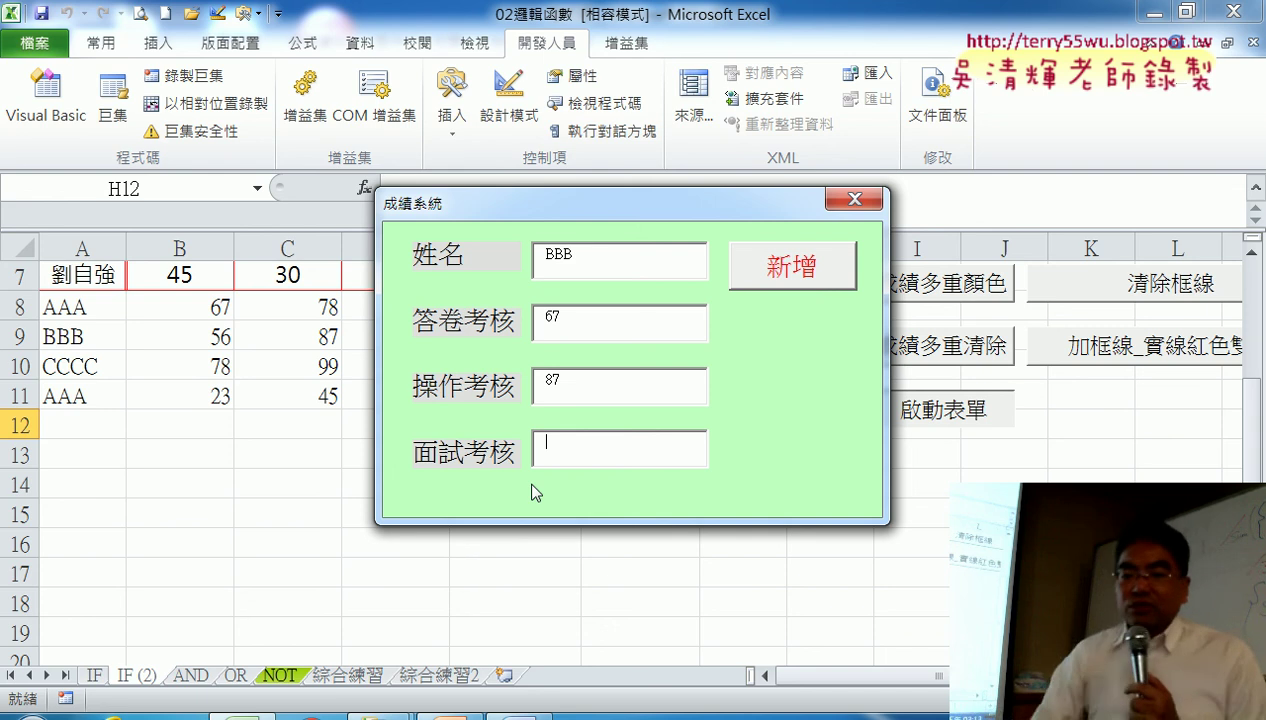
text(65)
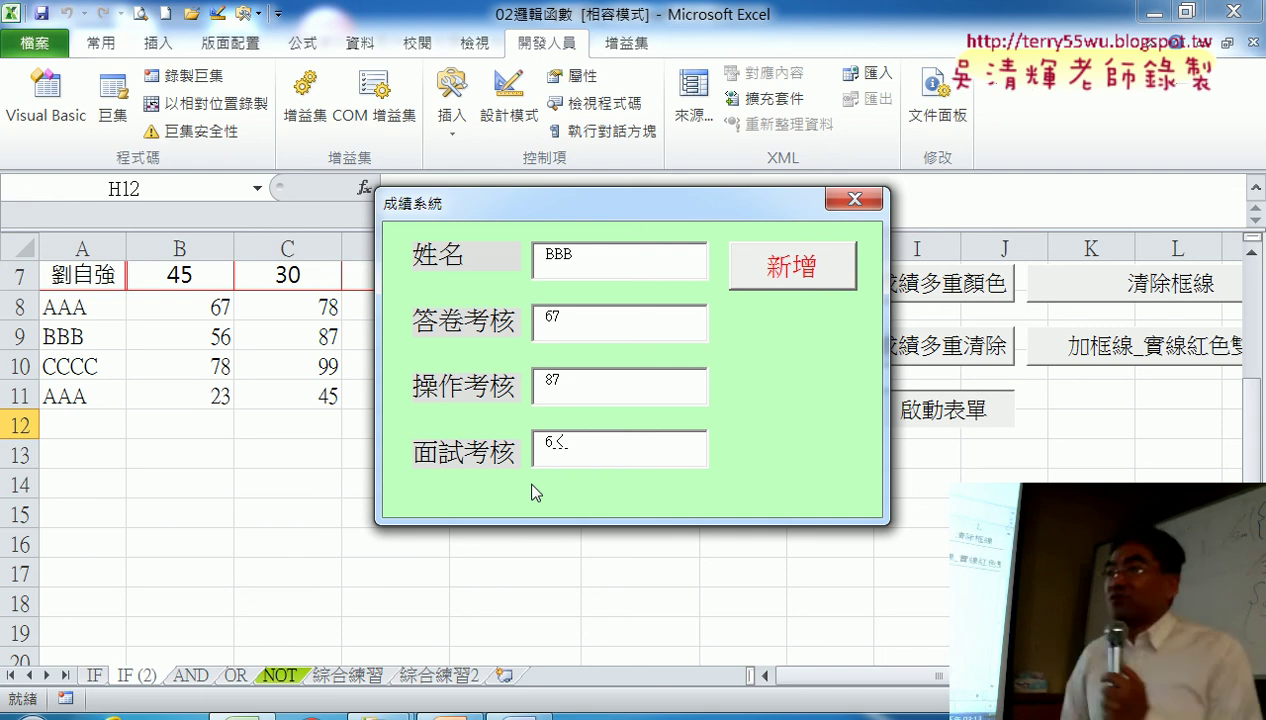
key(BackSpace)
text(7)
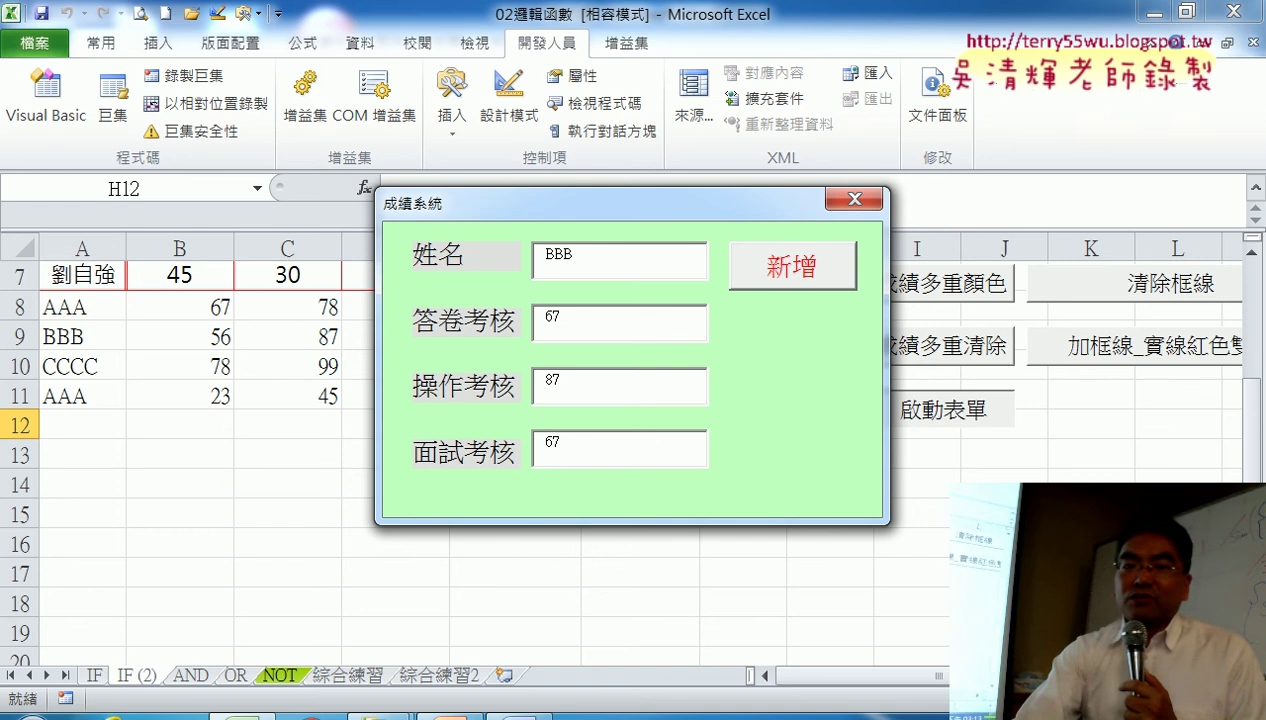
Add BBB's record and drag the form aside to reveal row 12: average 73.7, 合格, B.
click(785, 272)
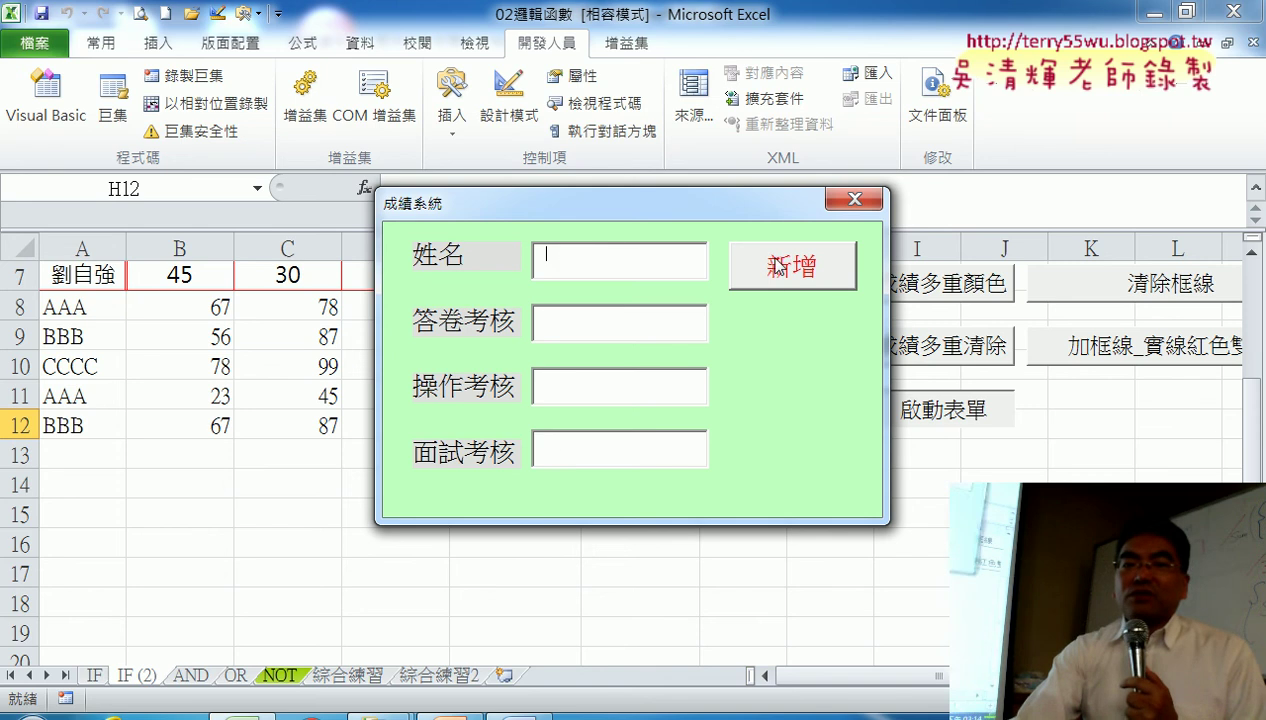
drag(664, 213, 989, 57)
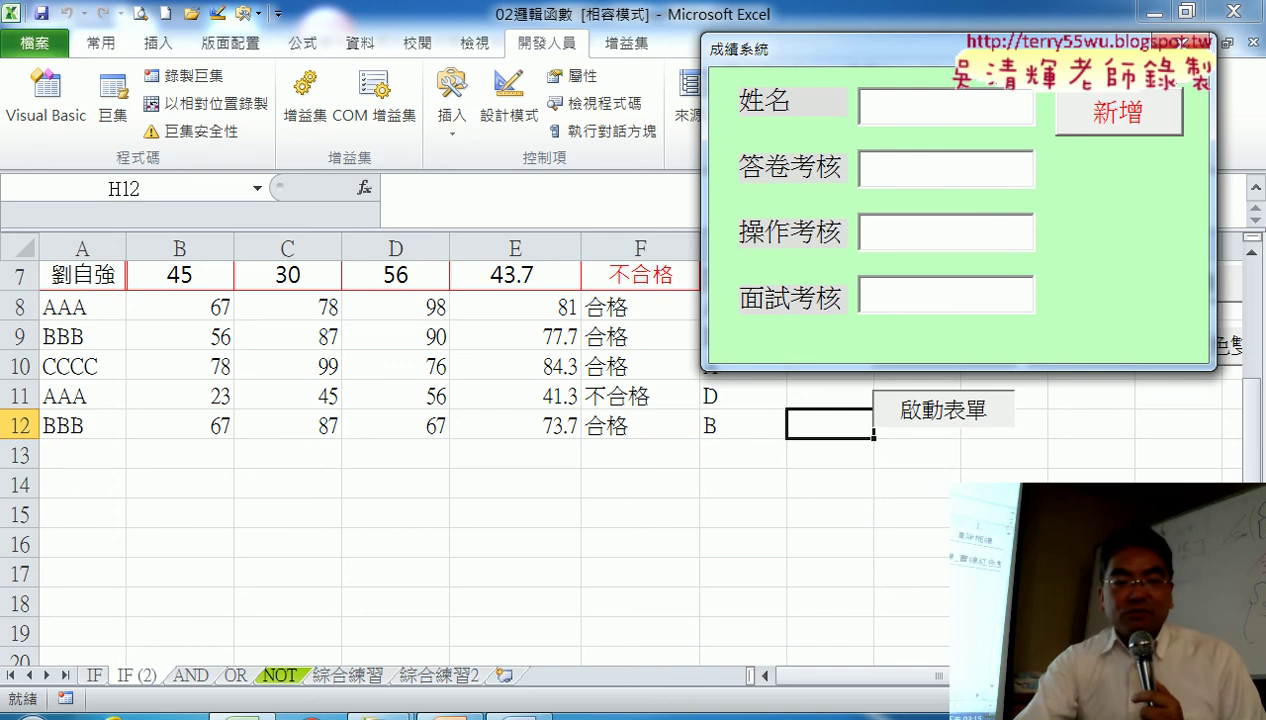
Close the score form and open the CommandButton1_Click code in the VBA editor.
click(1196, 47)
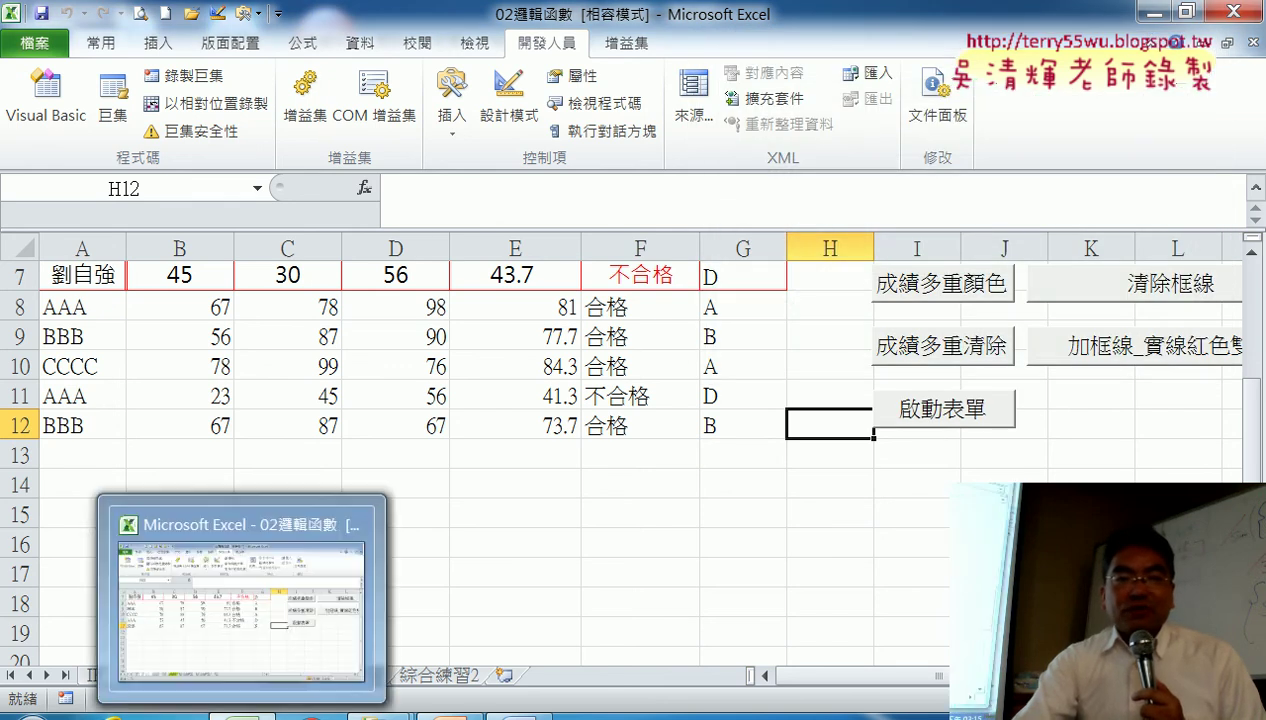
click(45, 100)
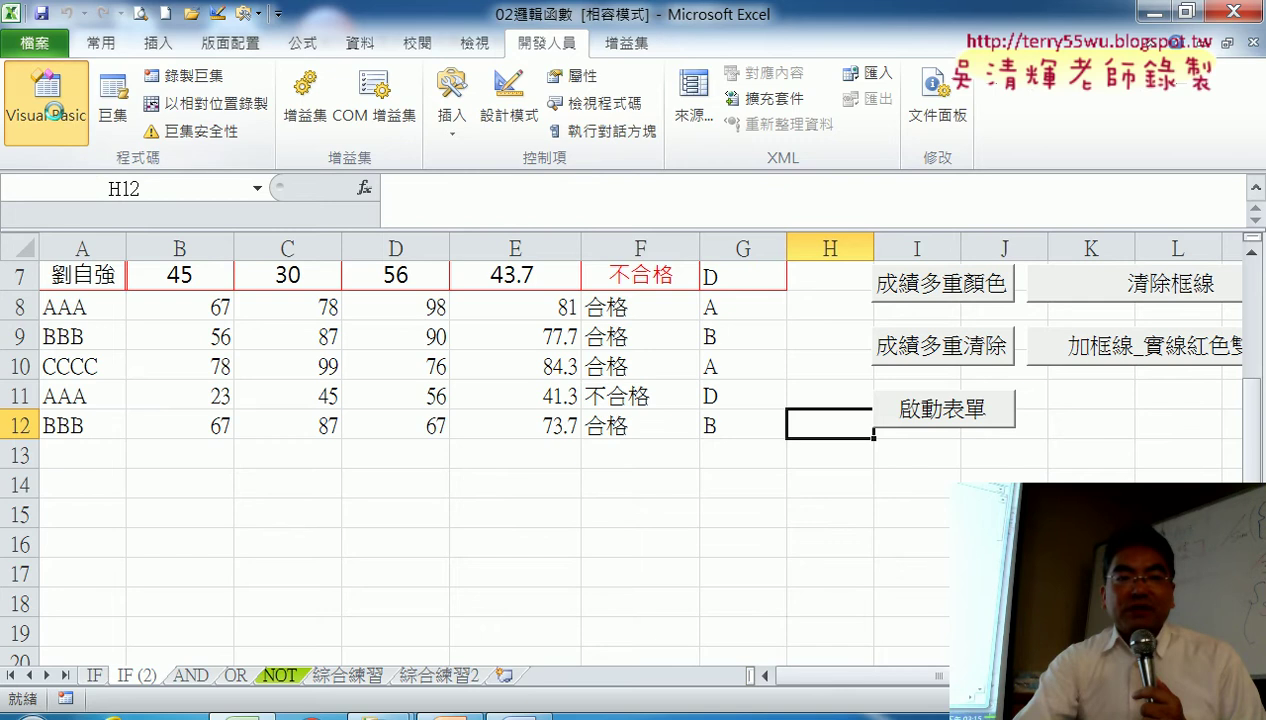
scroll(494, 230, up, 5)
scroll(494, 230, up, 4)
scroll(494, 230, up, 2)
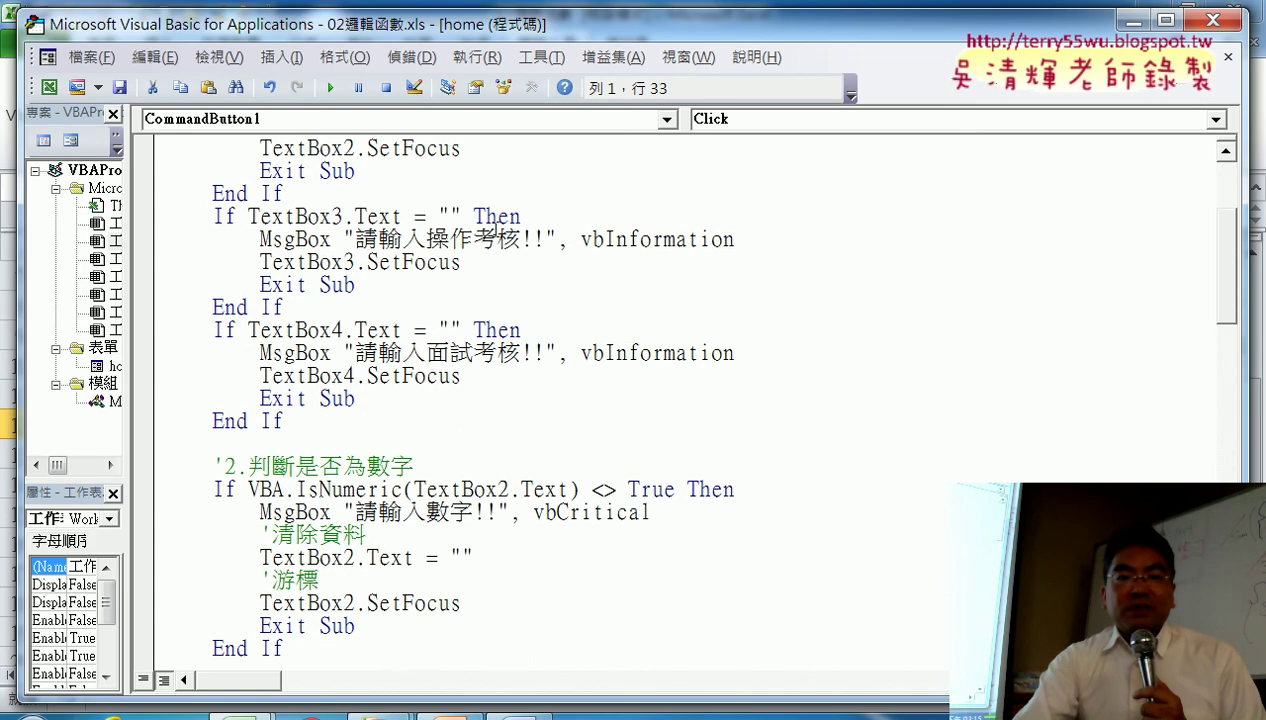
scroll(494, 230, up, 3)
click(444, 150)
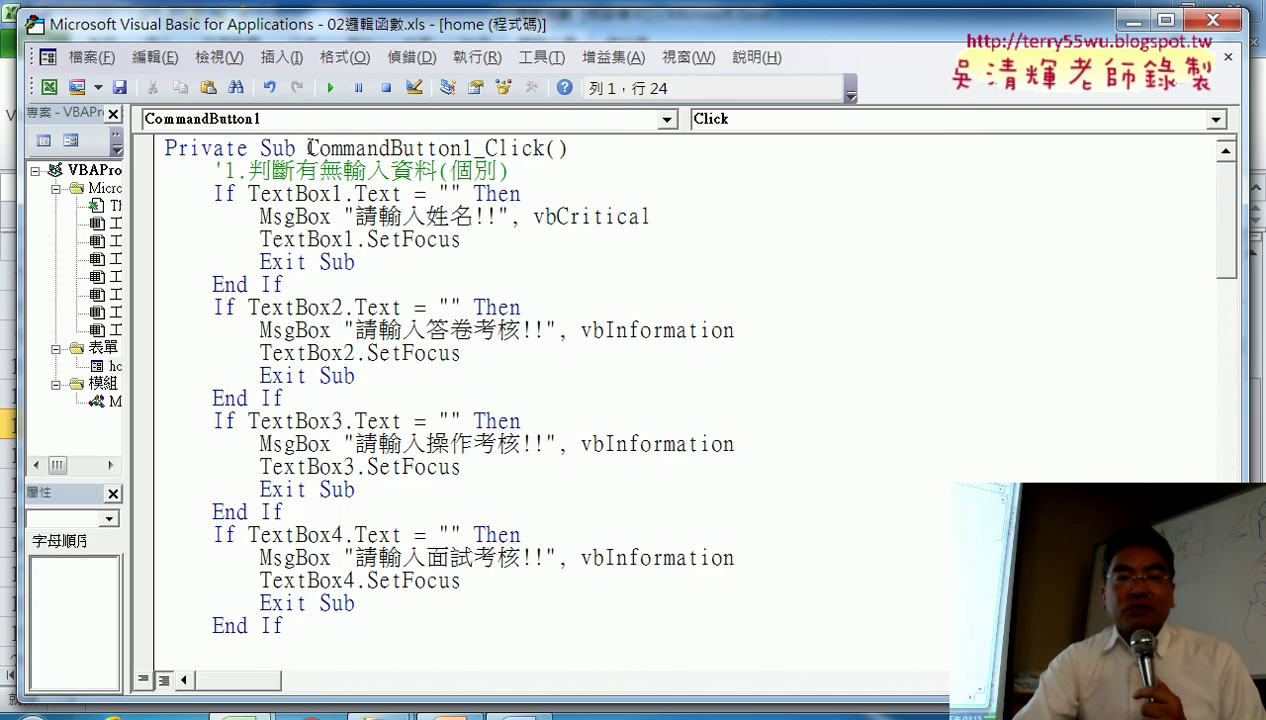
drag(307, 149, 570, 150)
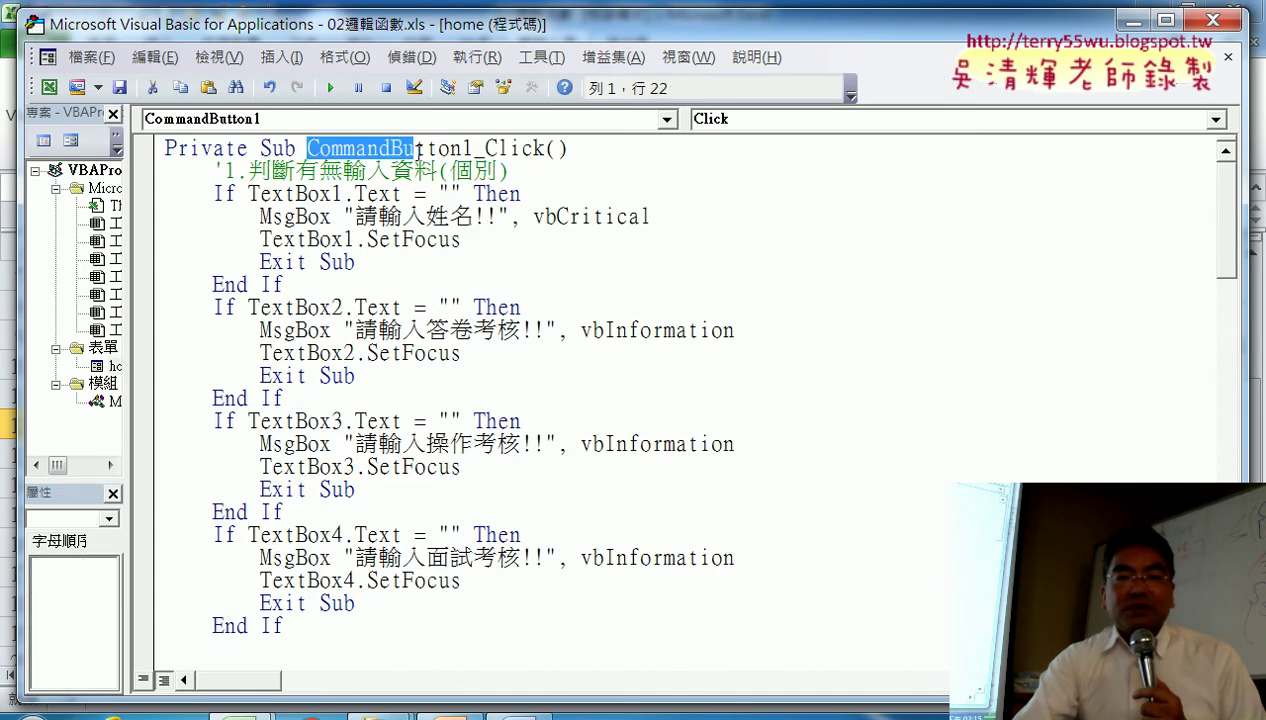
Walk through the missing-value and numeric checks for the name and score boxes.
click(319, 216)
click(342, 328)
scroll(340, 325, down, 2)
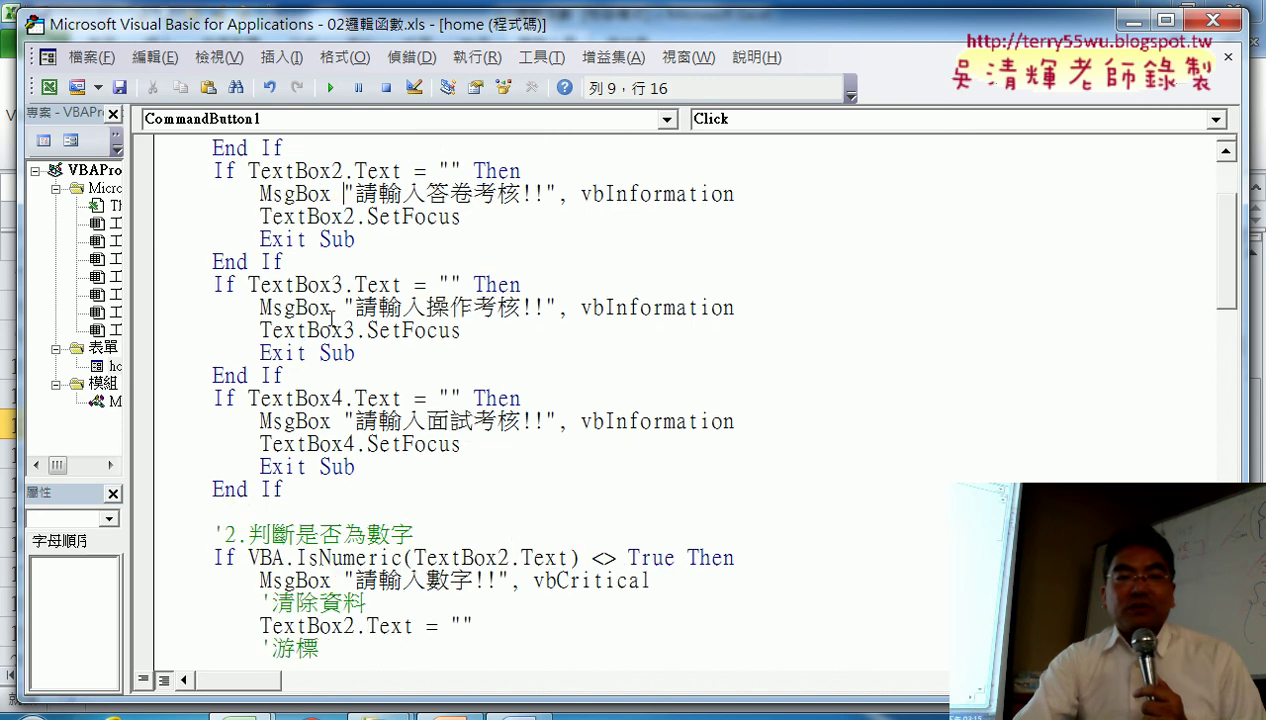
scroll(316, 240, up, 2)
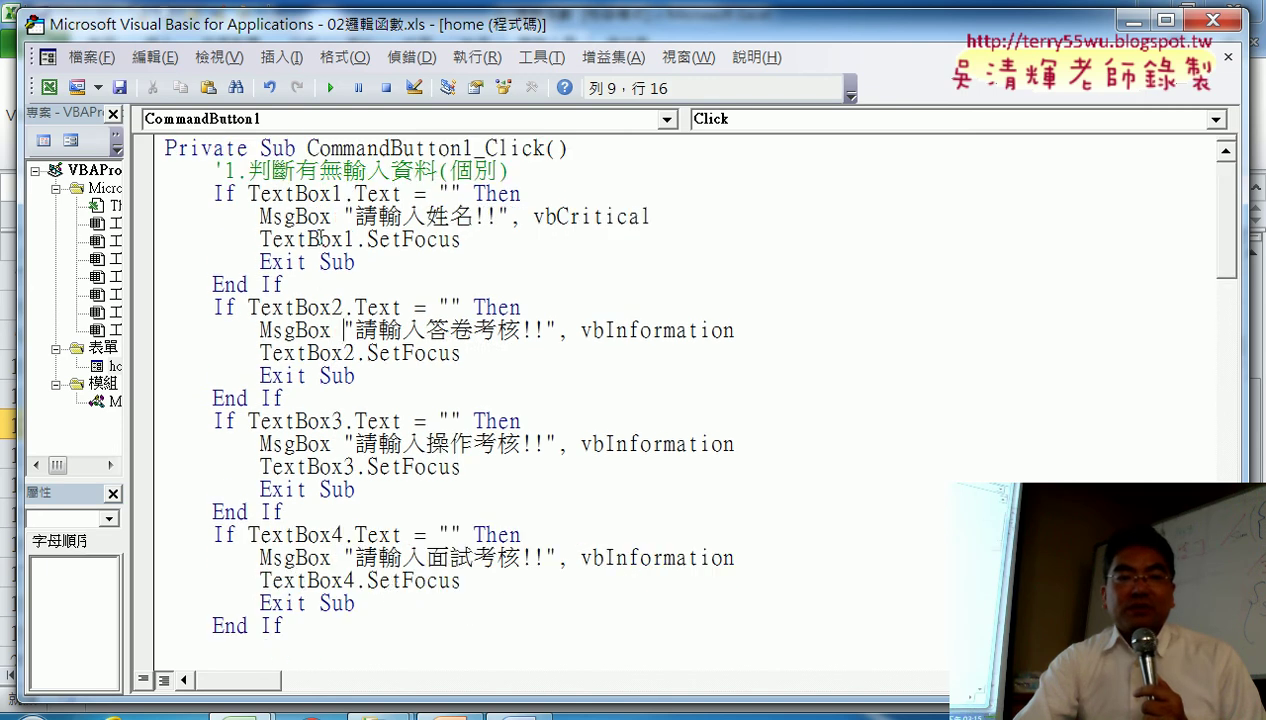
click(306, 328)
scroll(308, 322, down, 2)
click(330, 325)
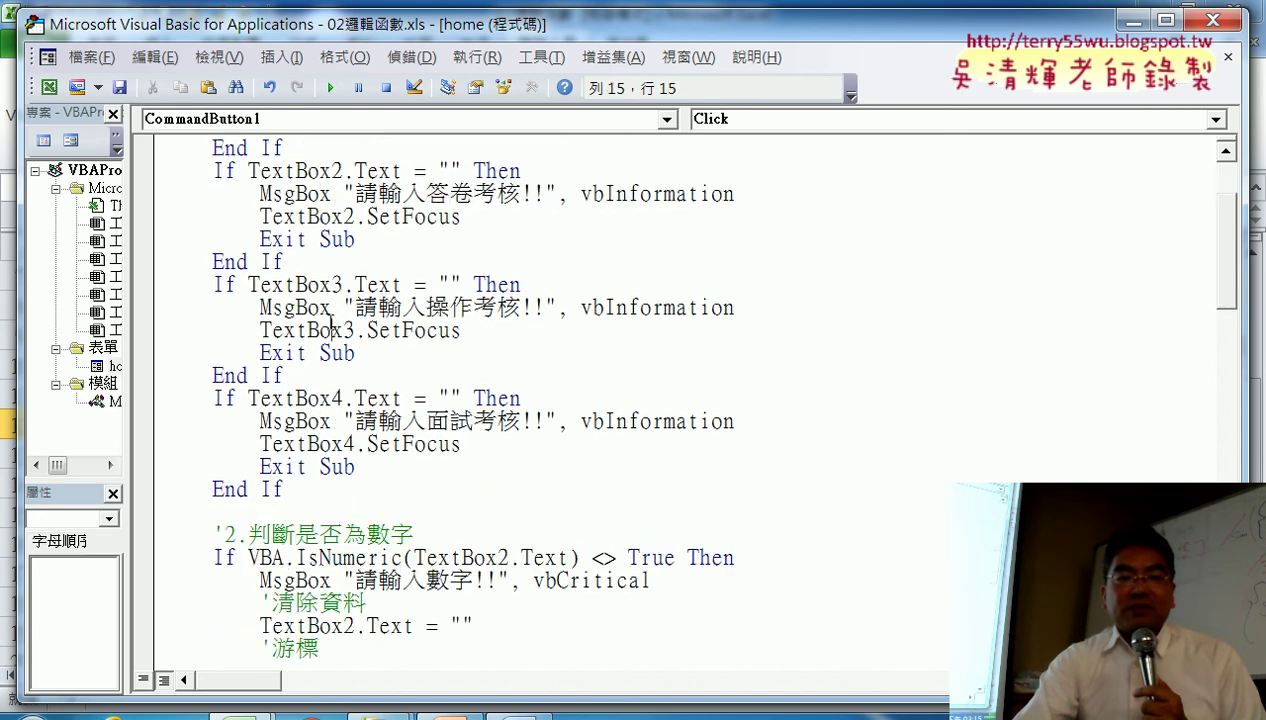
click(308, 440)
scroll(310, 440, down, 4)
click(356, 352)
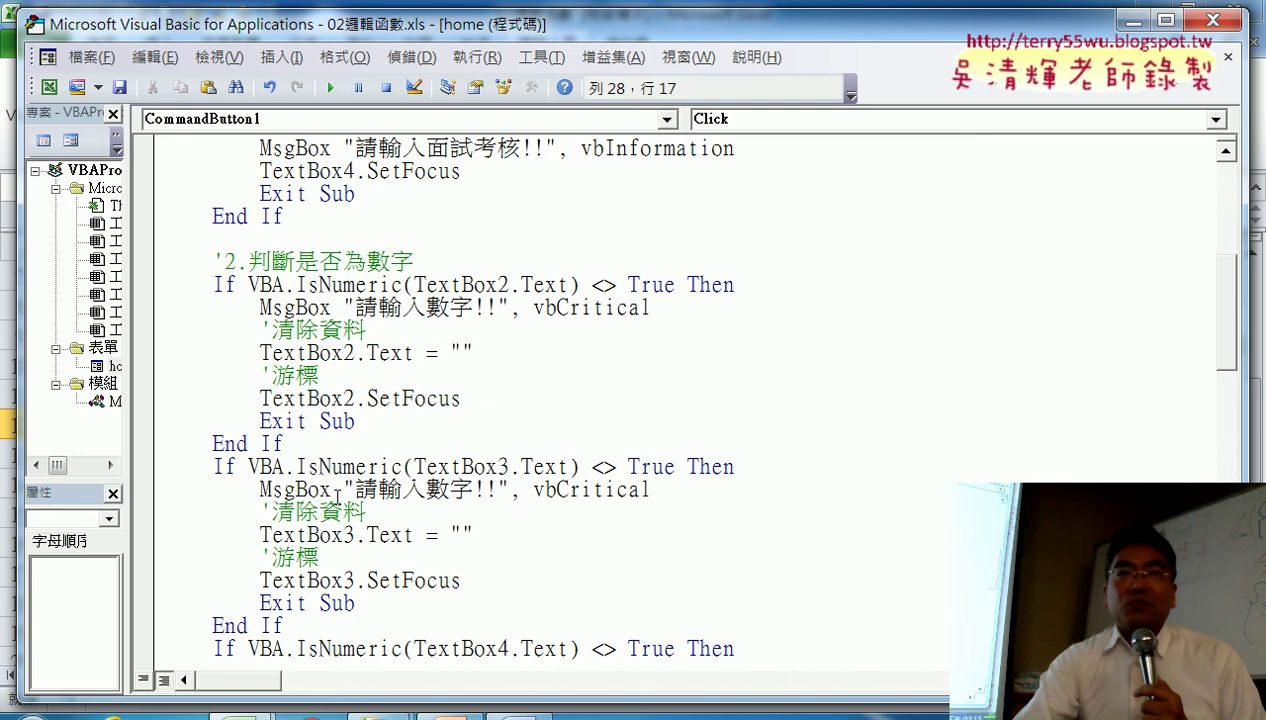
click(337, 491)
Review the 0–100 range checks, then delete the two empty lines above '1.新增資料.
scroll(380, 489, down, 2)
scroll(368, 484, down, 1)
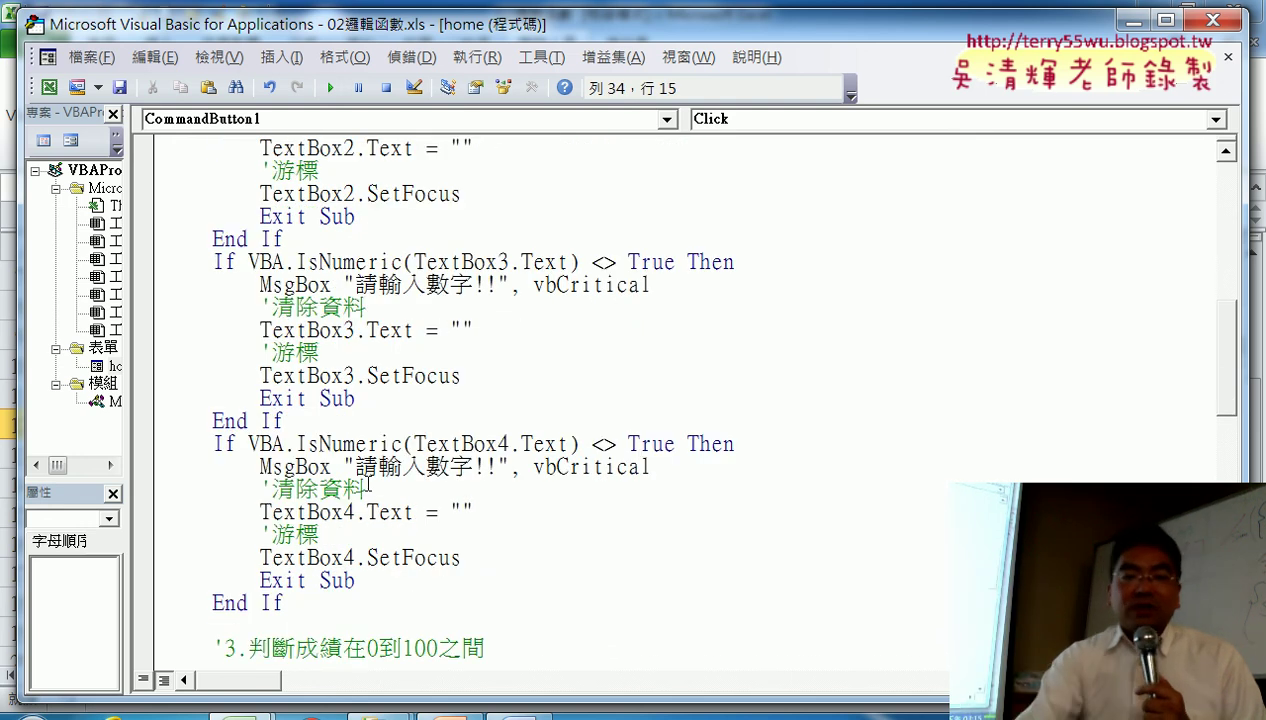
click(368, 487)
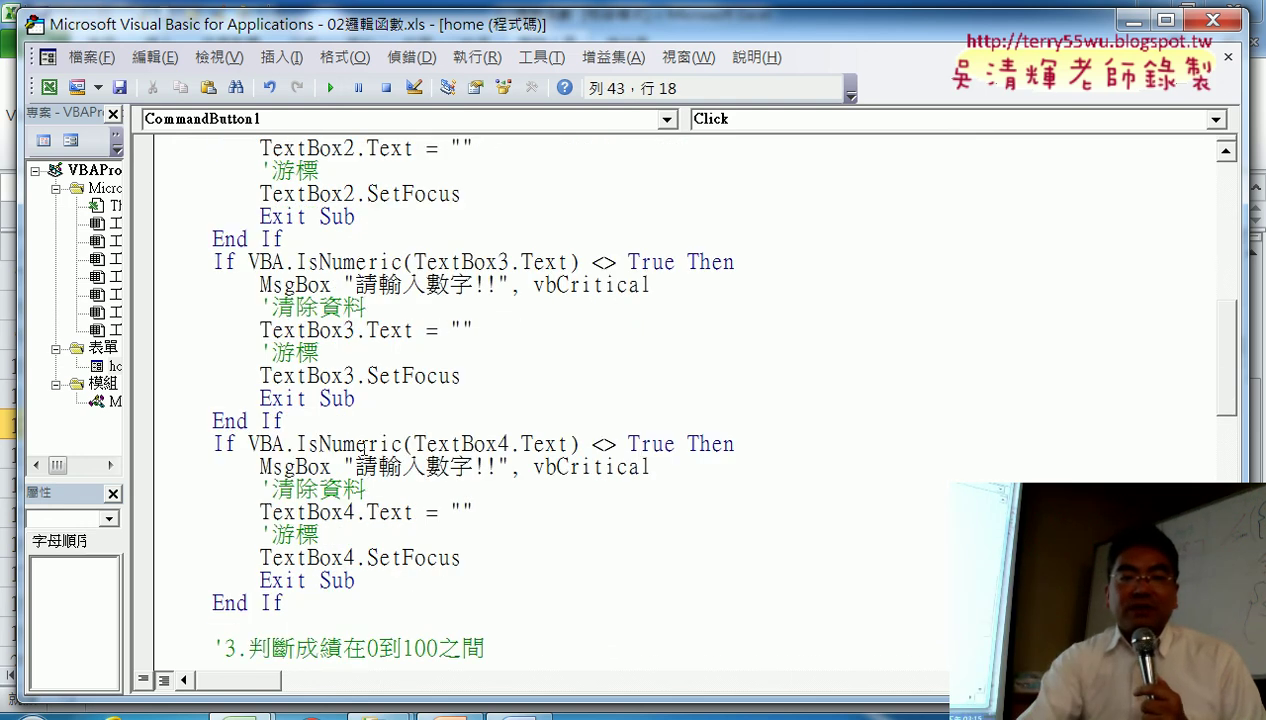
scroll(372, 453, down, 2)
scroll(372, 453, down, 4)
click(358, 307)
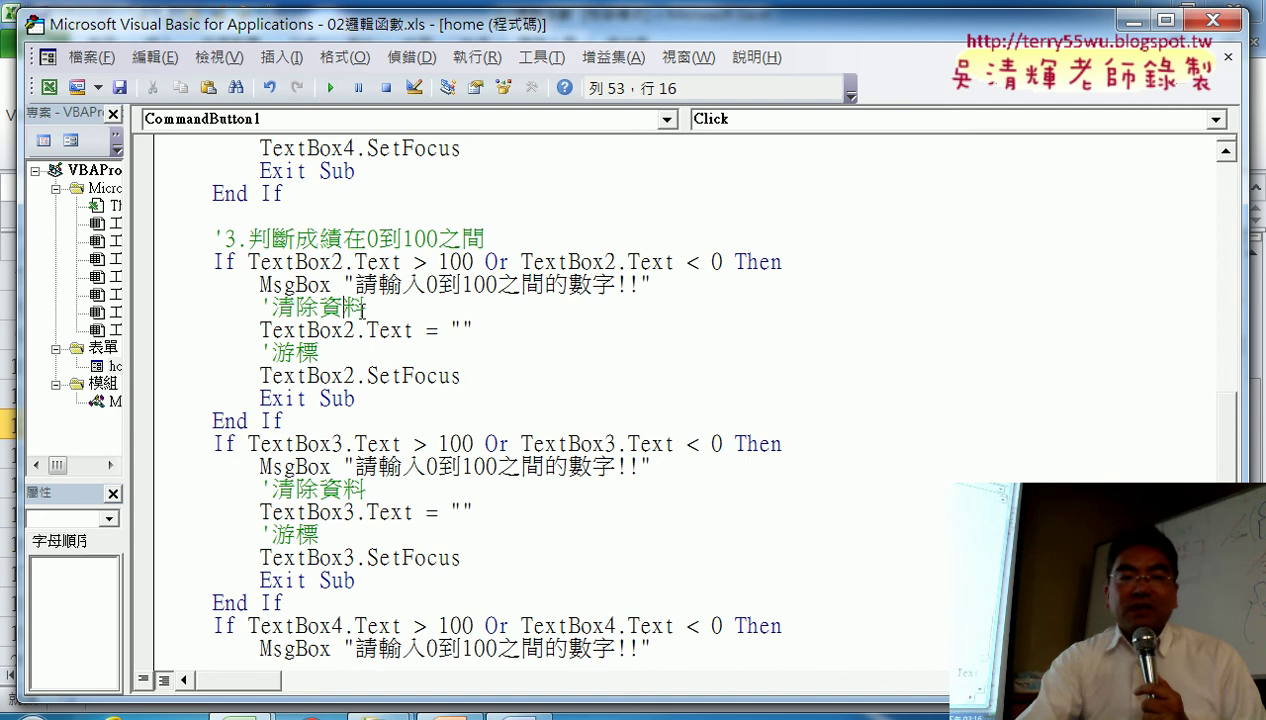
click(329, 467)
scroll(329, 467, down, 3)
click(340, 537)
scroll(340, 537, down, 4)
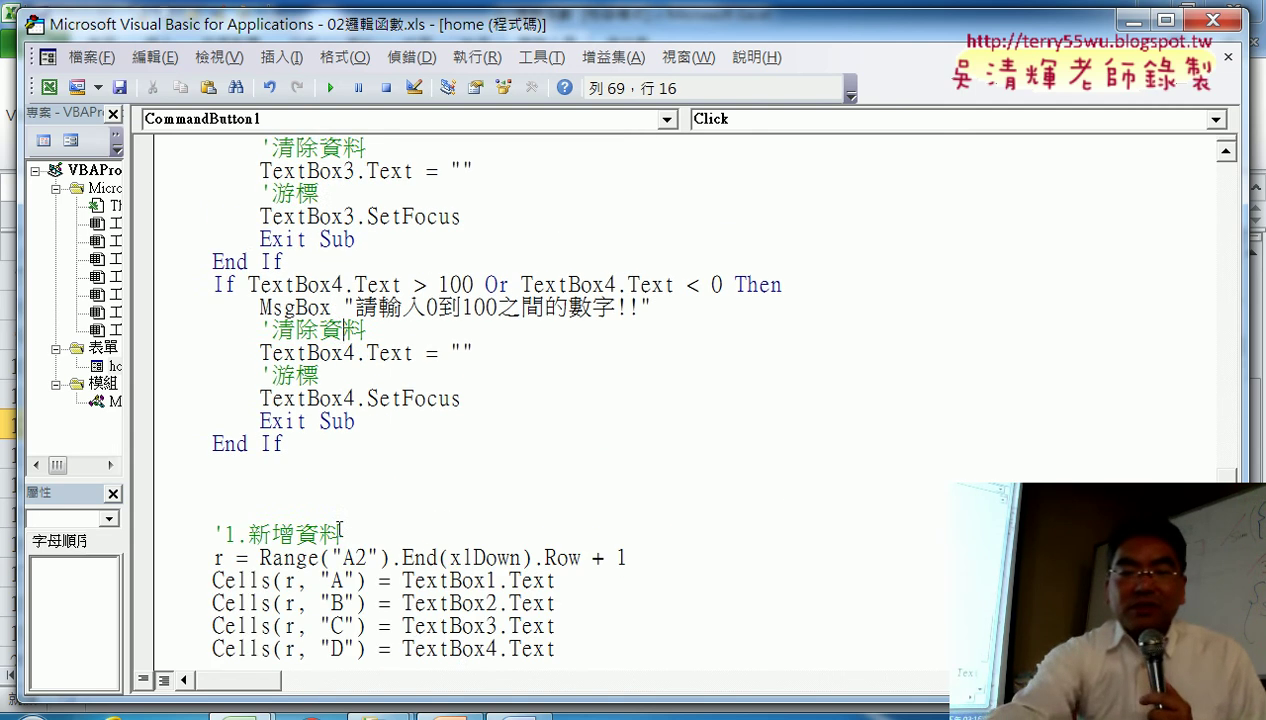
drag(143, 398, 143, 443)
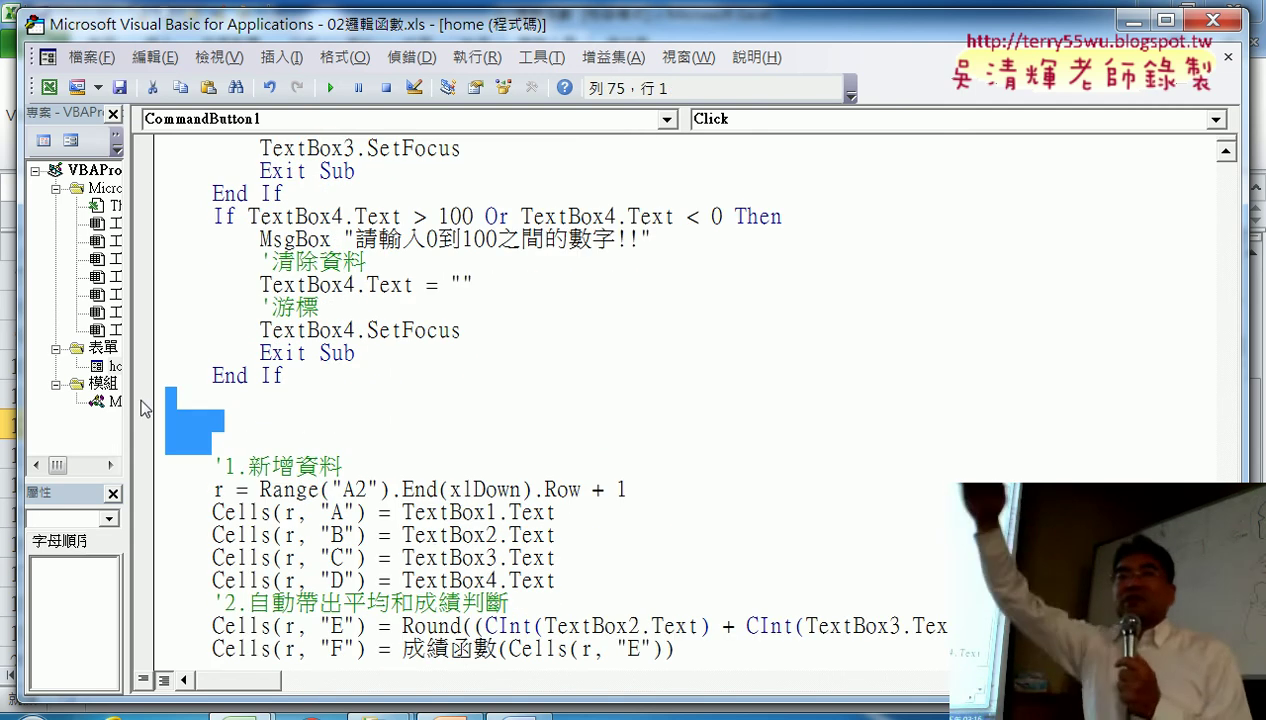
key(Delete)
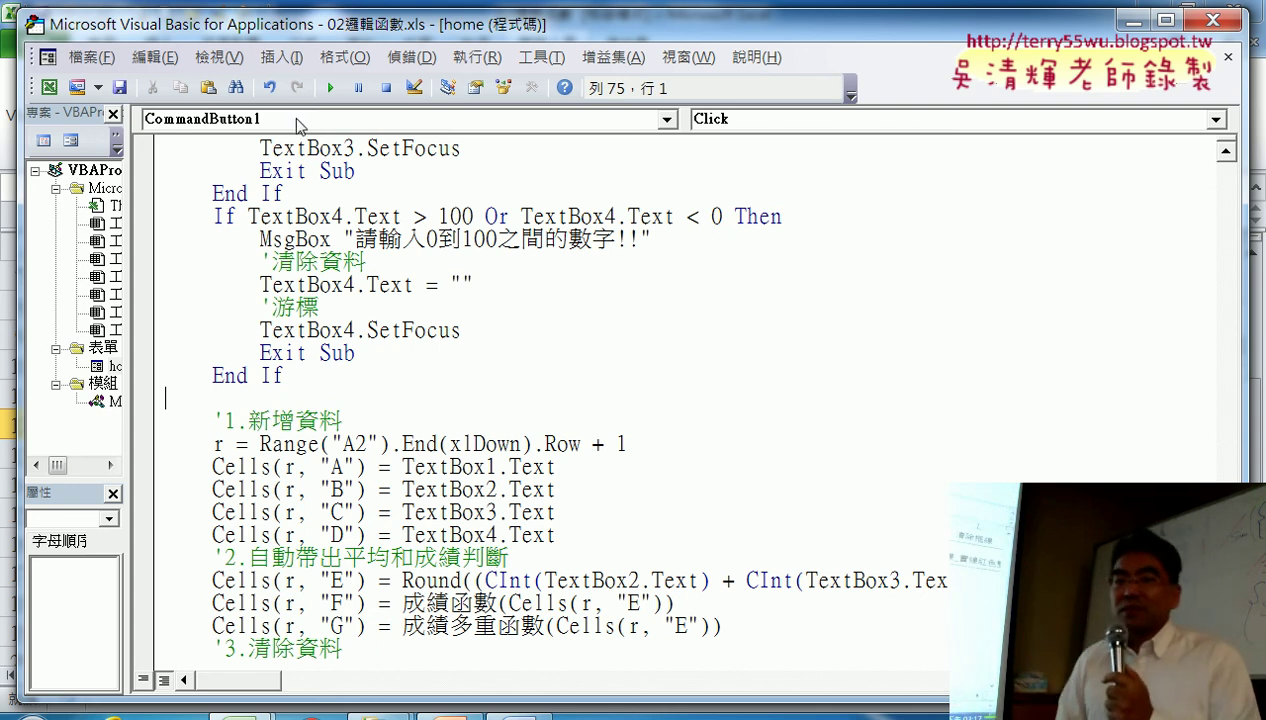
Run the UserForm, then go to slide 72's 綜合練習1 exercise in PowerPoint.
click(330, 88)
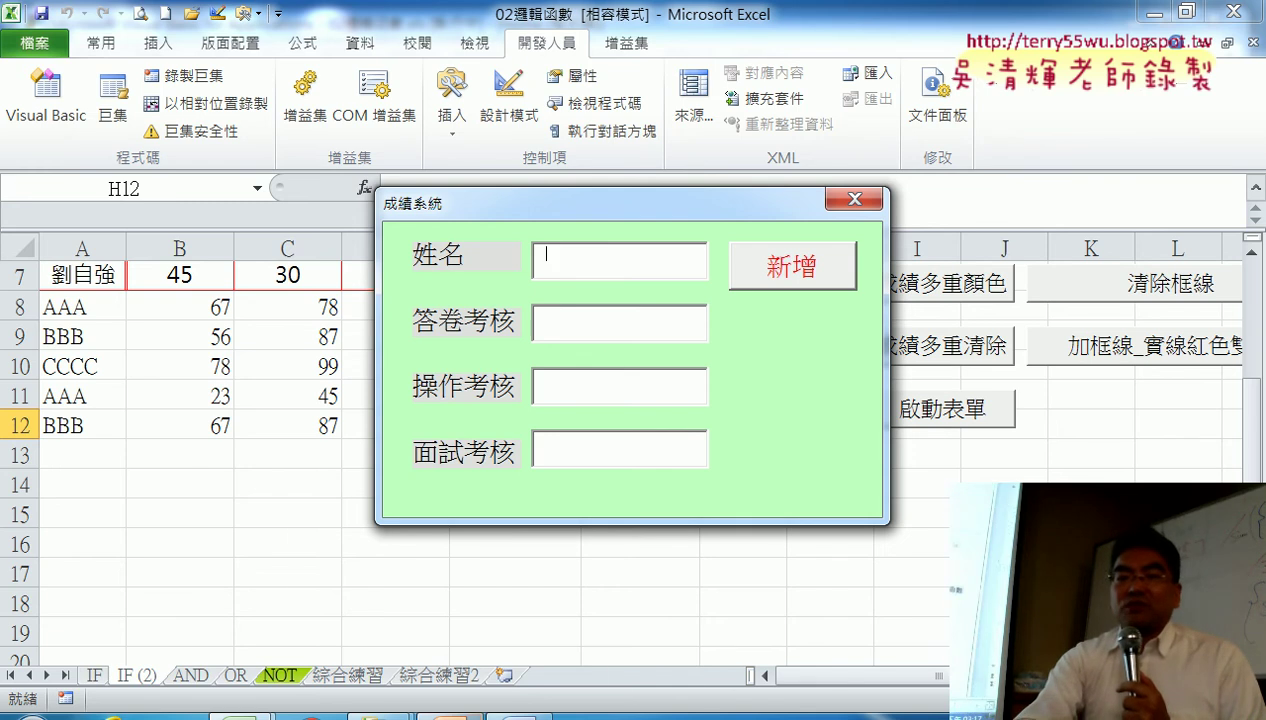
mouse_move(449, 715)
click(472, 593)
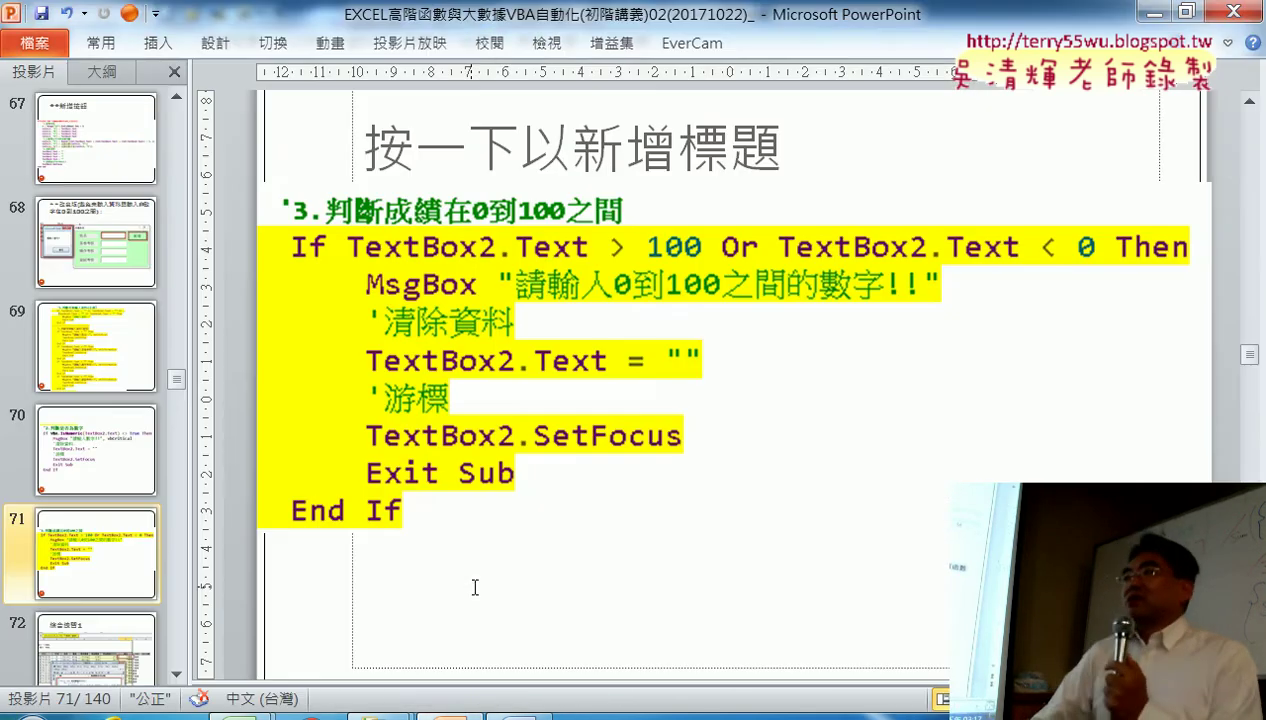
scroll(477, 594, down, 2)
scroll(477, 597, down, 2)
scroll(477, 594, down, 1)
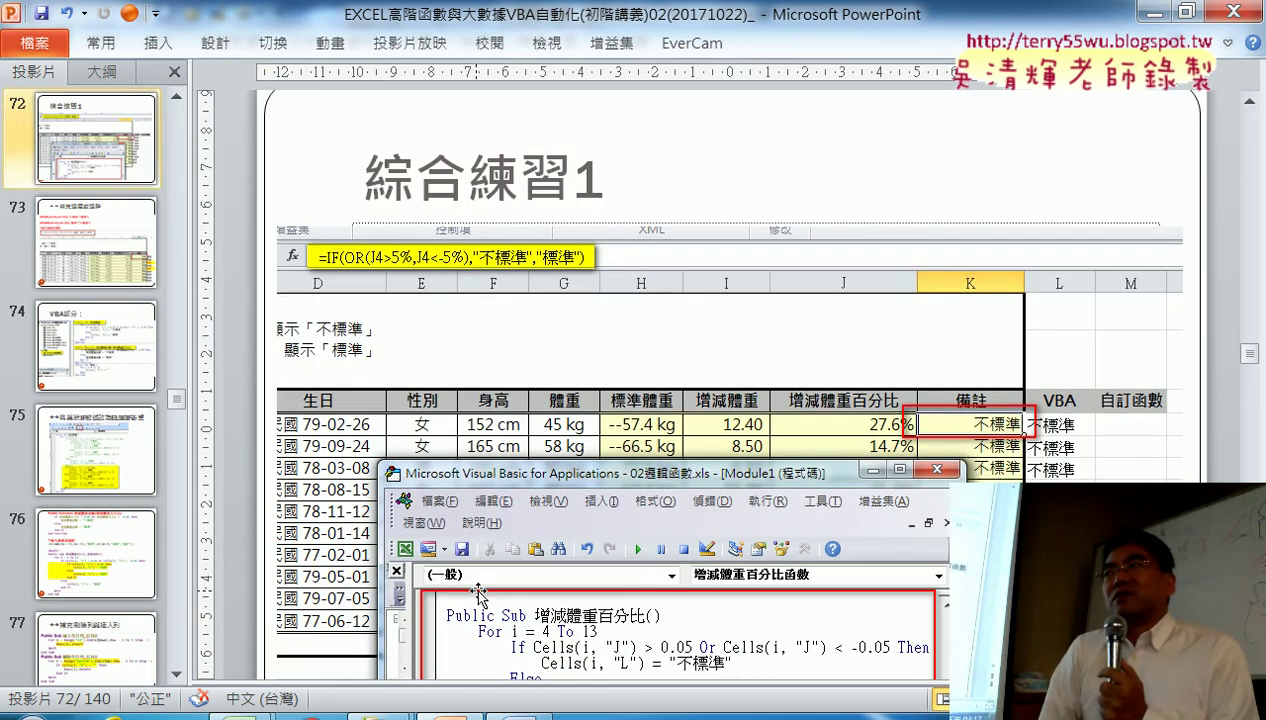
scroll(480, 597, down, 1)
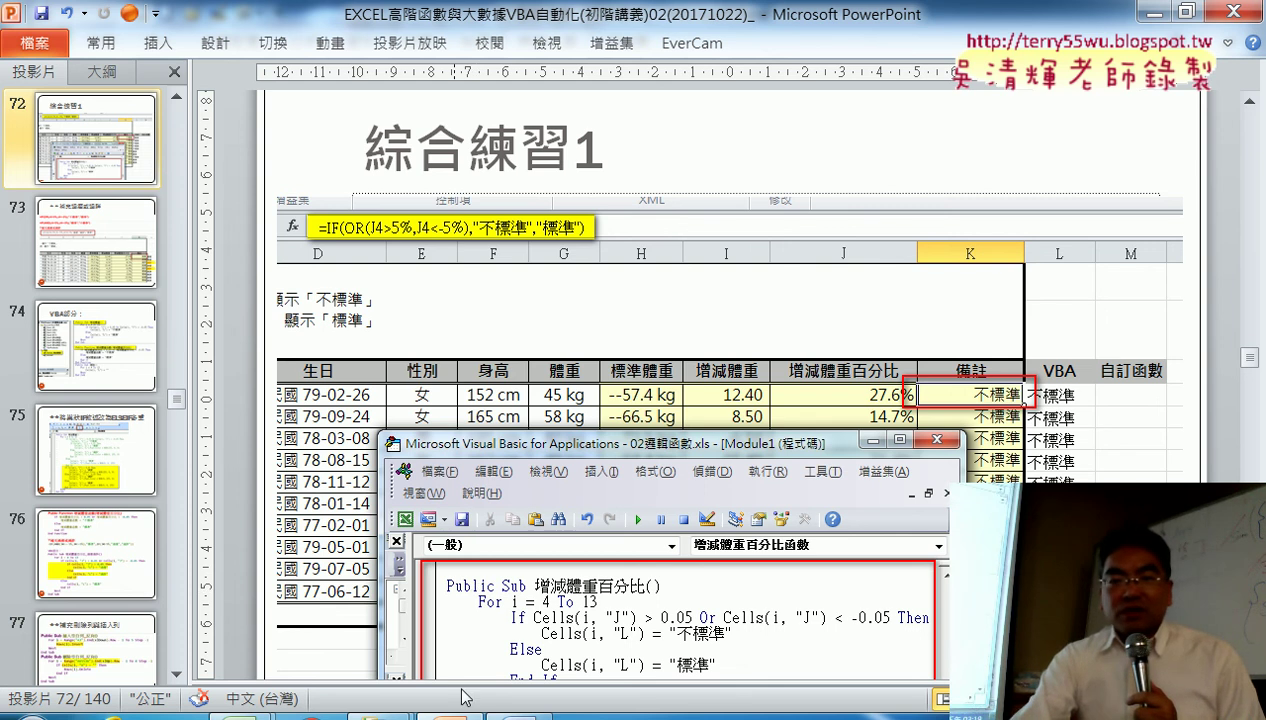
Bring the VBA editor back, scroll CommandButton1_Click to End Sub, and select the 表單 folder.
mouse_move(290, 710)
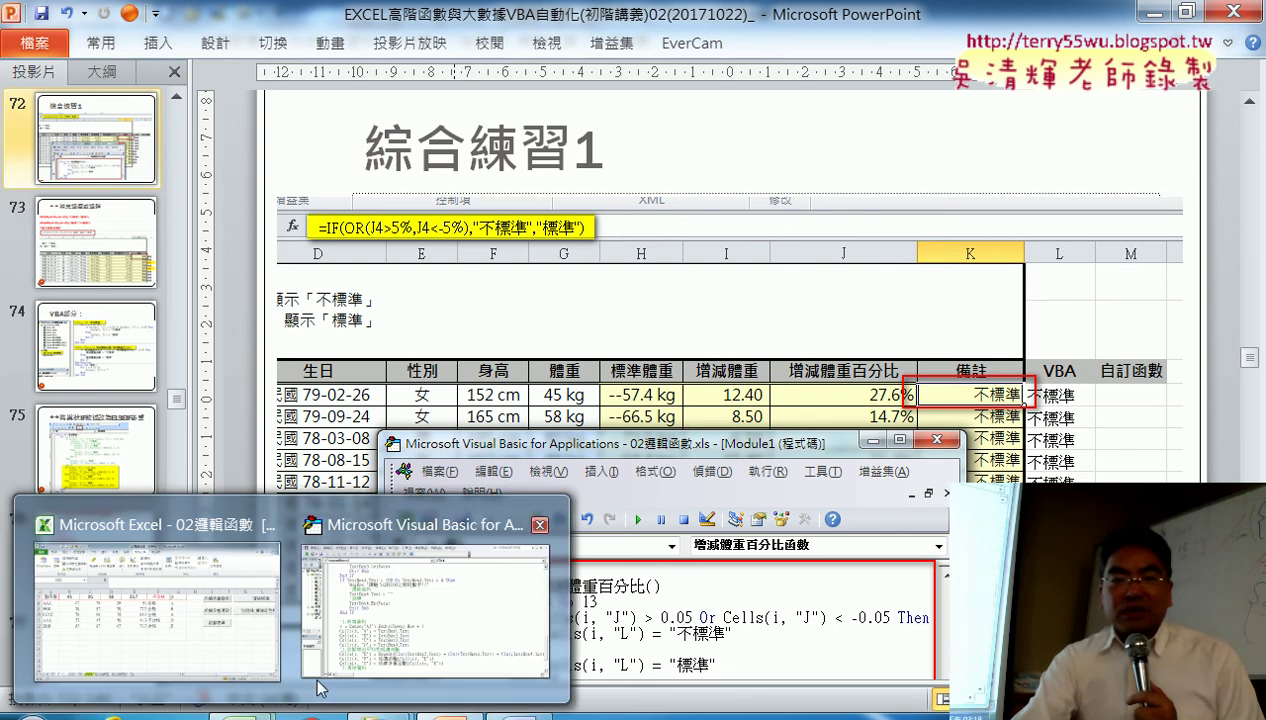
click(397, 630)
scroll(703, 396, up, 8)
scroll(703, 396, up, 4)
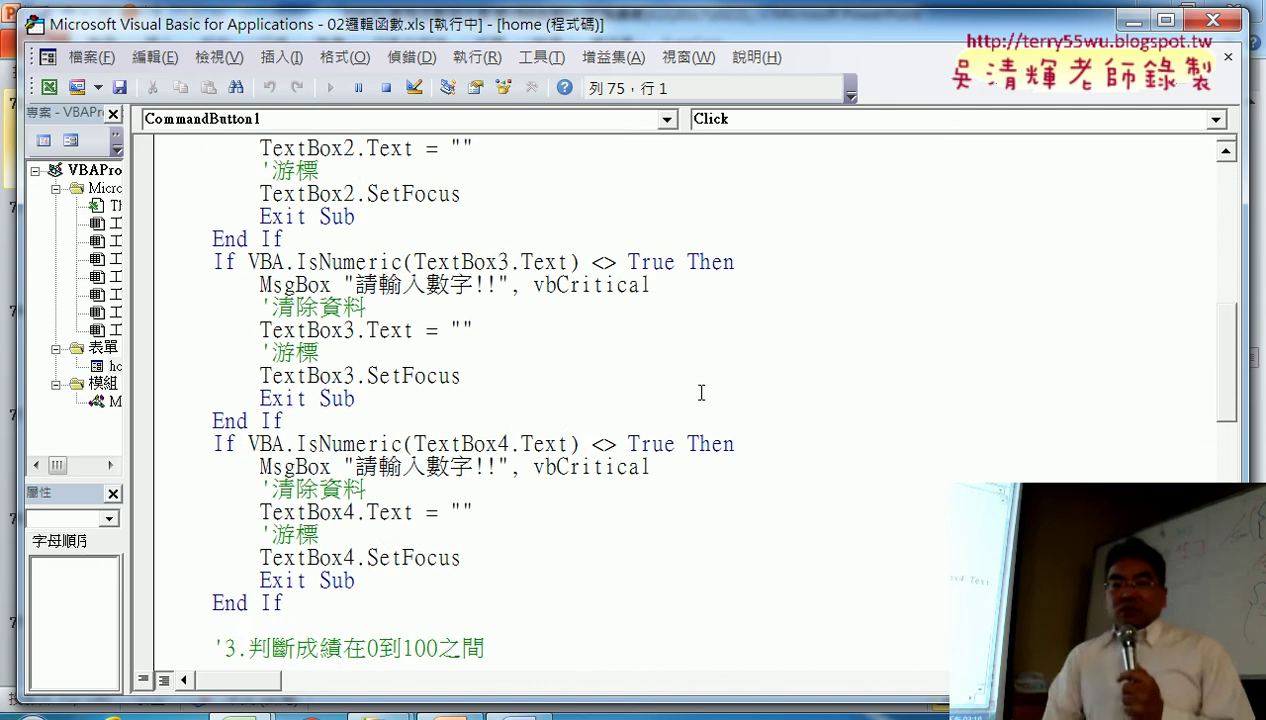
scroll(703, 396, up, 9)
scroll(701, 393, down, 11)
scroll(701, 393, down, 3)
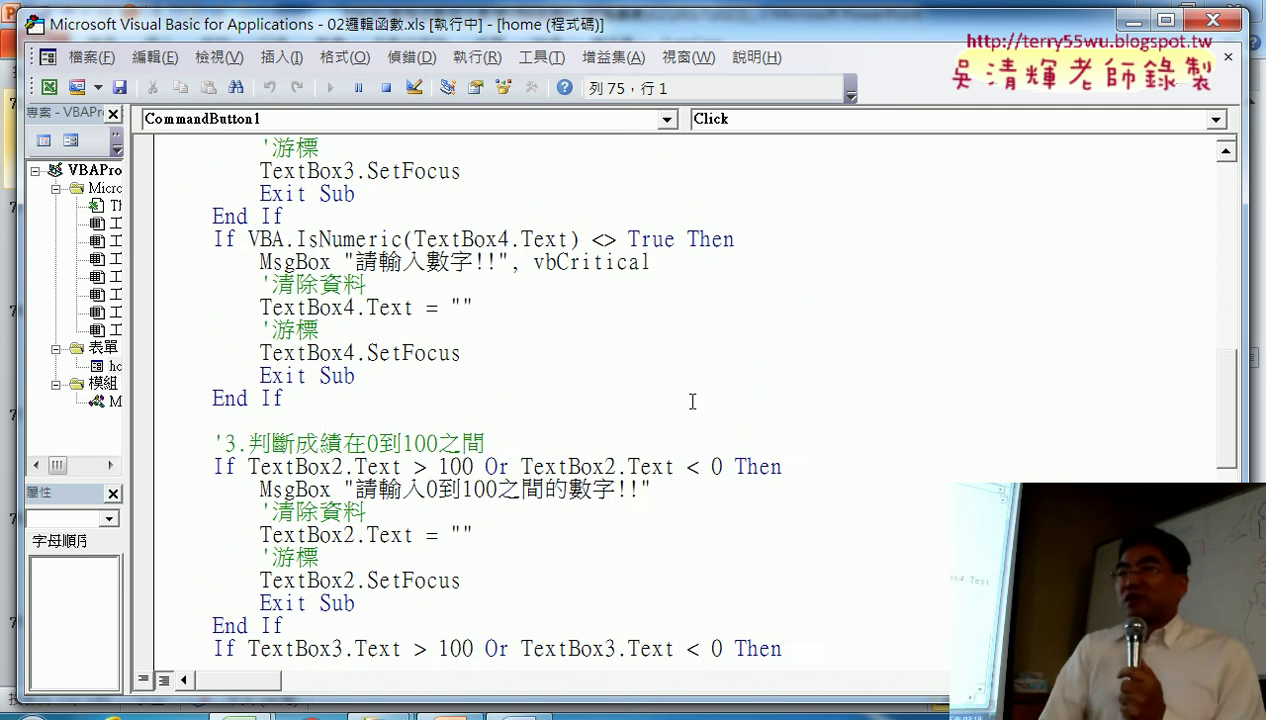
scroll(701, 393, down, 10)
scroll(703, 393, down, 4)
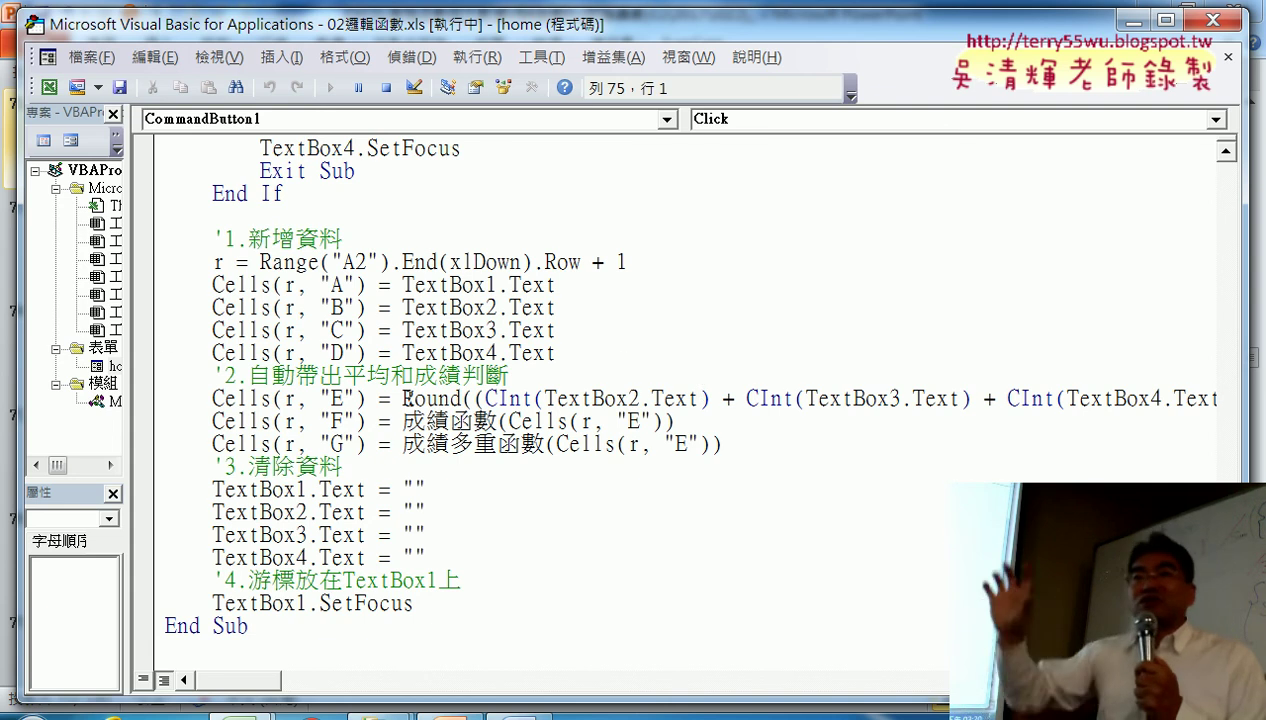
click(103, 349)
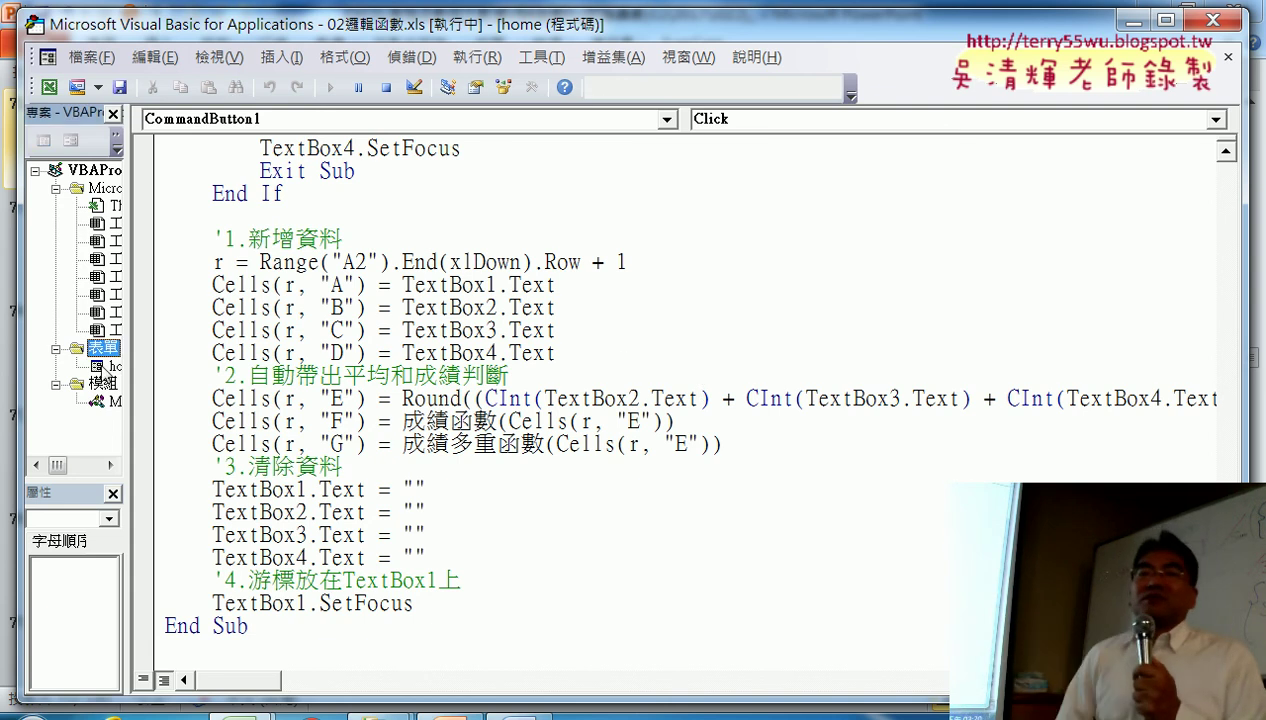
Open the home form's design and the 新增 button's CommandButton1_Click code.
double_click(100, 366)
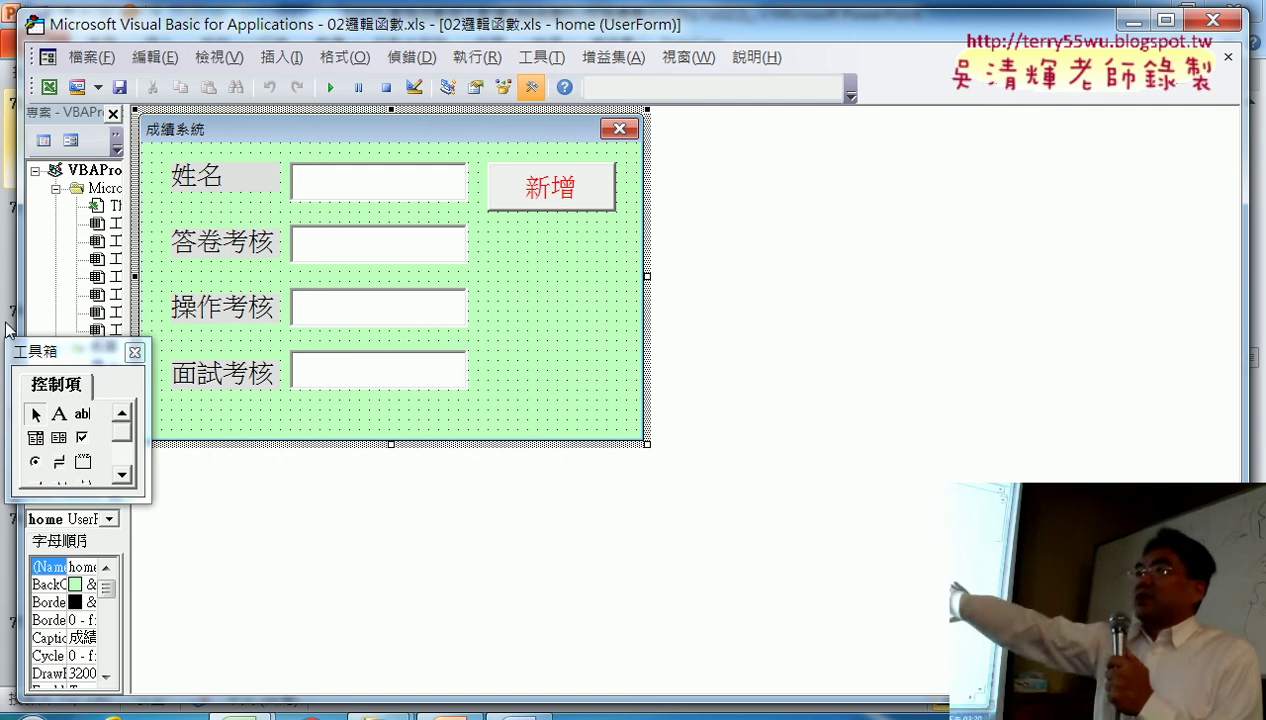
click(553, 192)
double_click(553, 192)
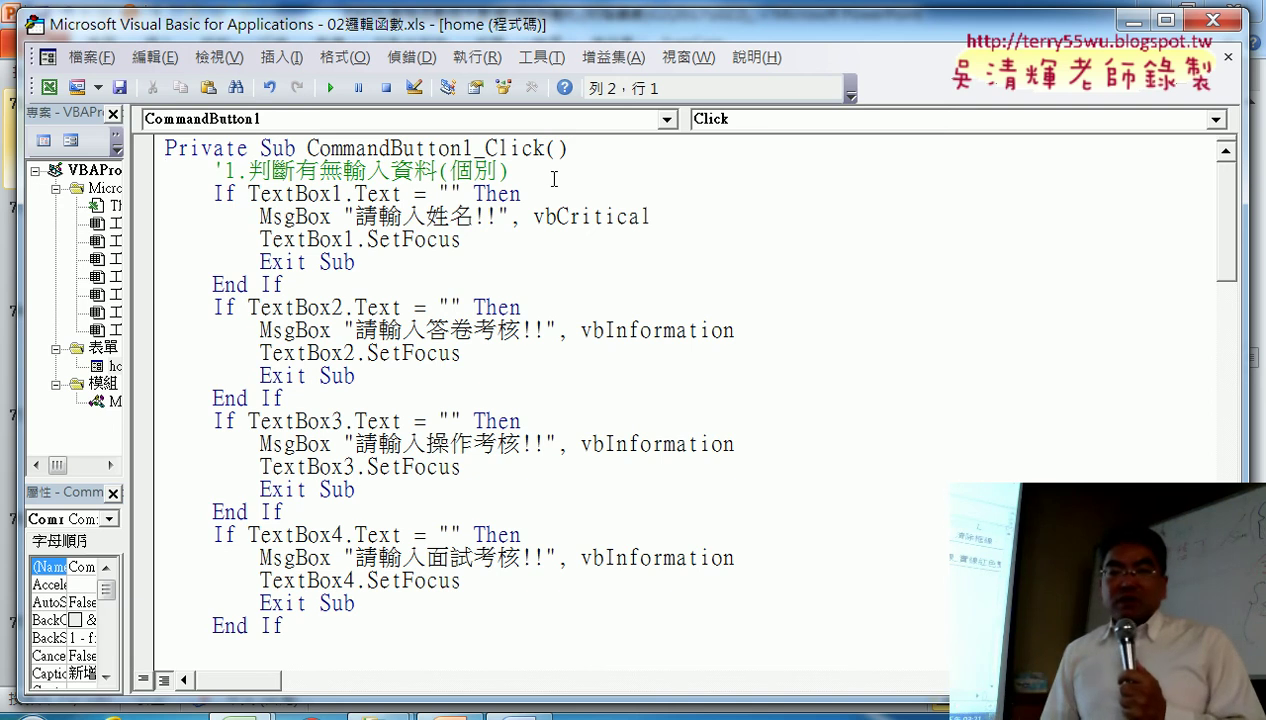
Back in the worksheet, select H16, then go to 綜合練習 and select K4 in 備註.
click(1213, 20)
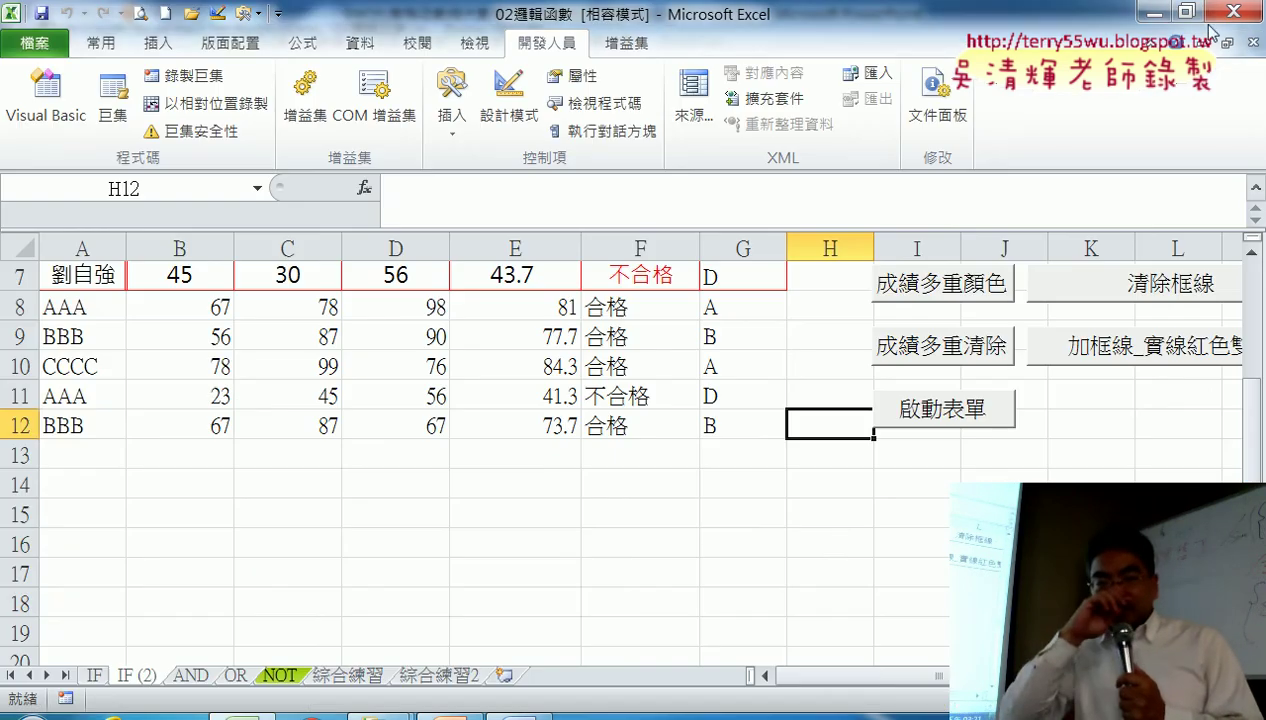
click(833, 534)
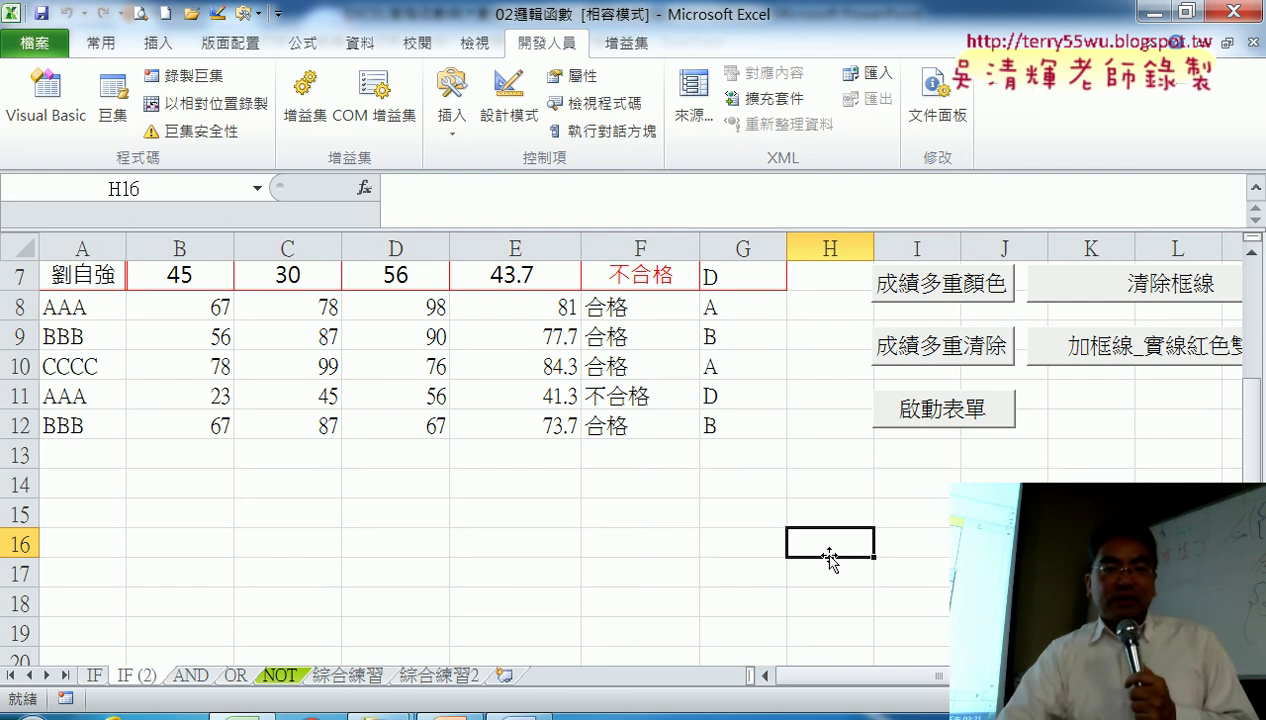
click(352, 676)
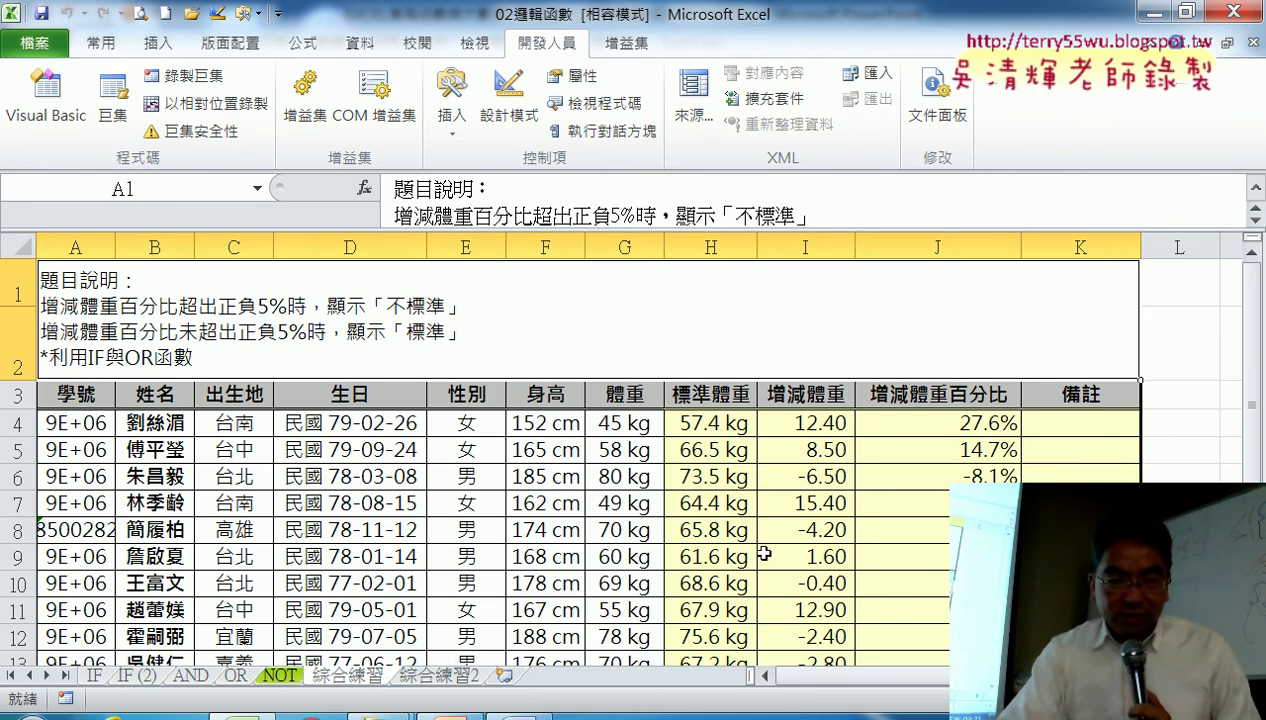
click(1118, 422)
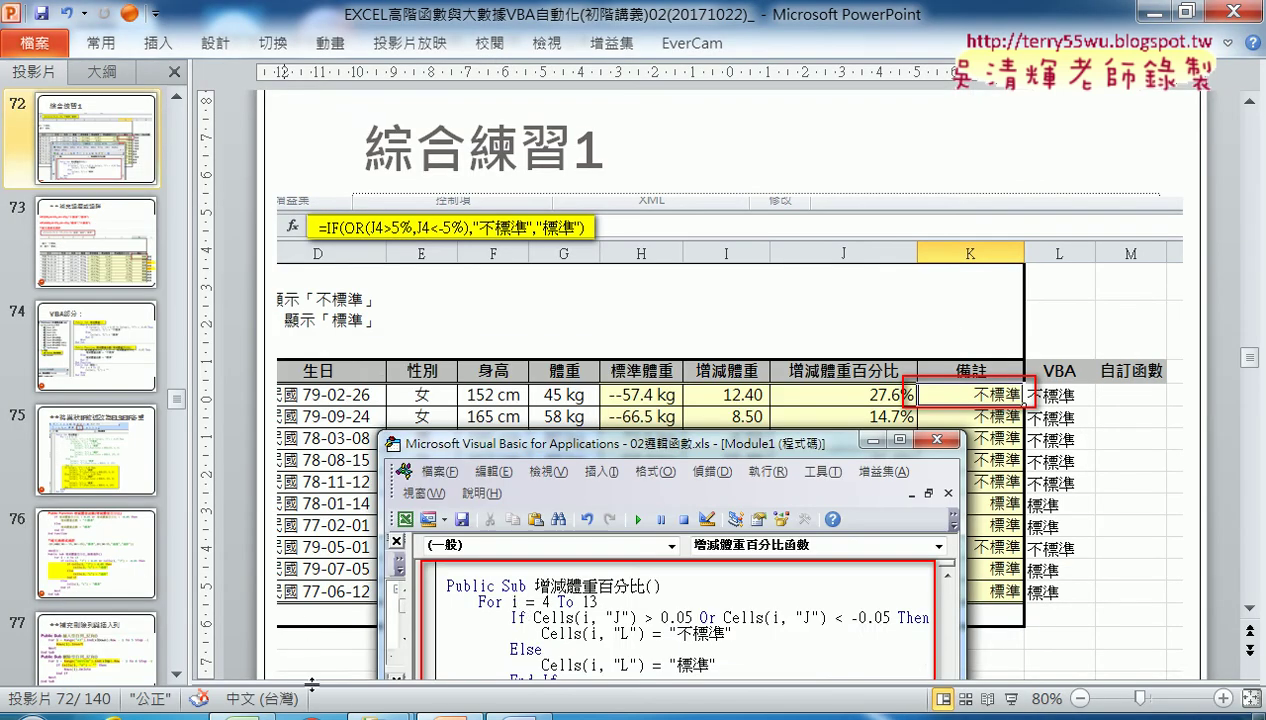
scroll(284, 466, up, 1)
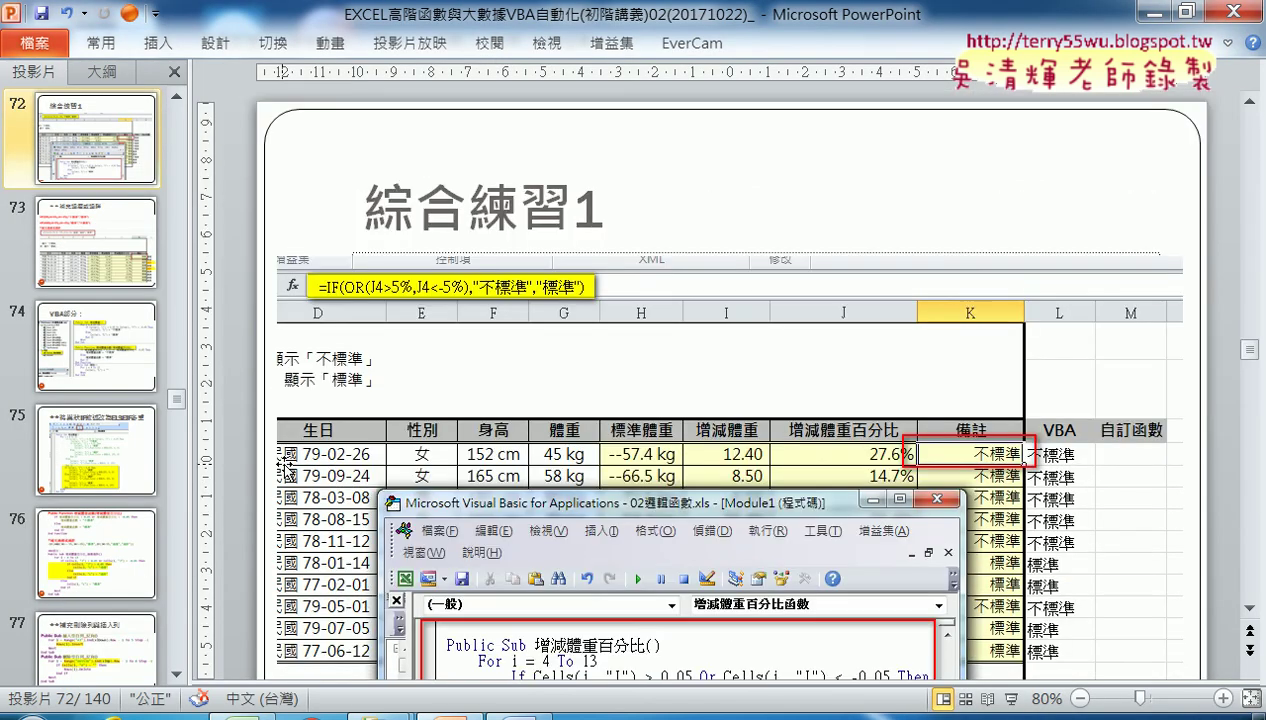